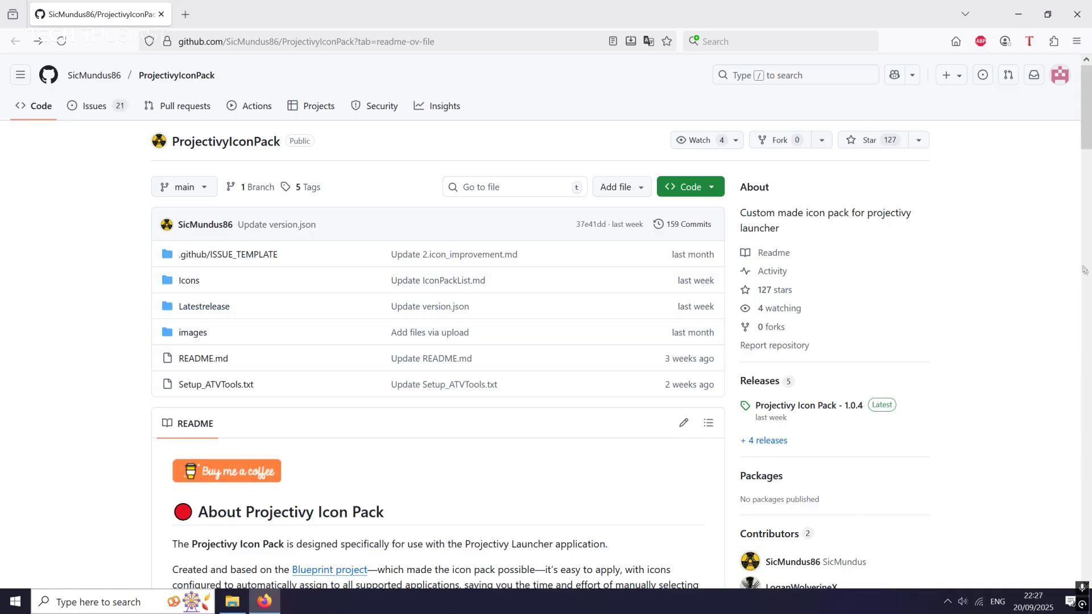
Step: Review the Projectivy Icon Pack README's sample screenshot, download and setup instructions, and supported icon list
{"action": "left_click_drag", "start_coordinate": [1084, 119], "coordinate": [1061, 220]}
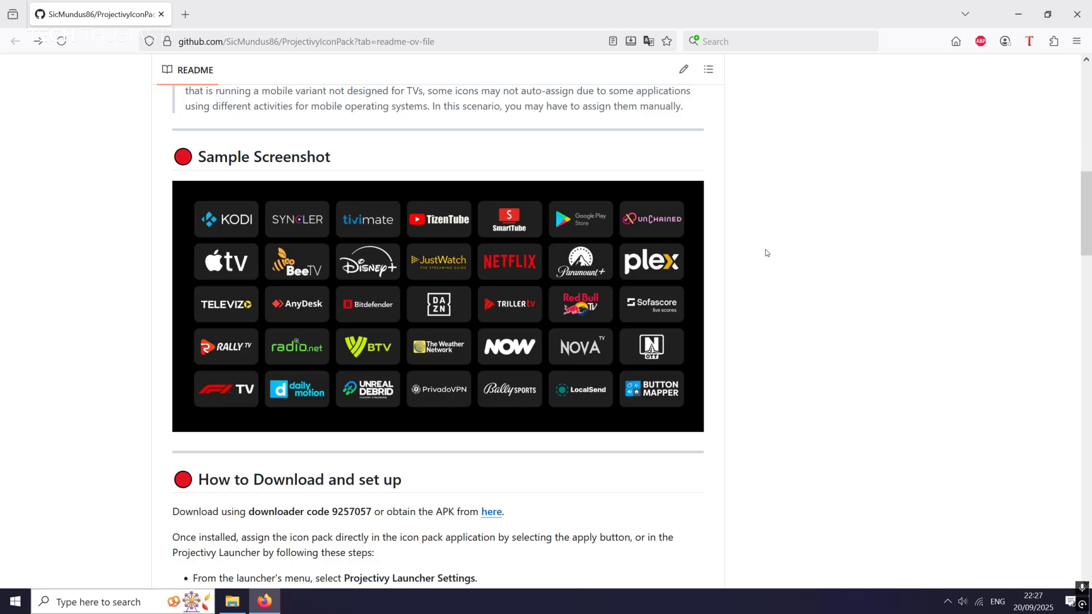
{"action": "left_click_drag", "start_coordinate": [1083, 234], "coordinate": [1074, 294]}
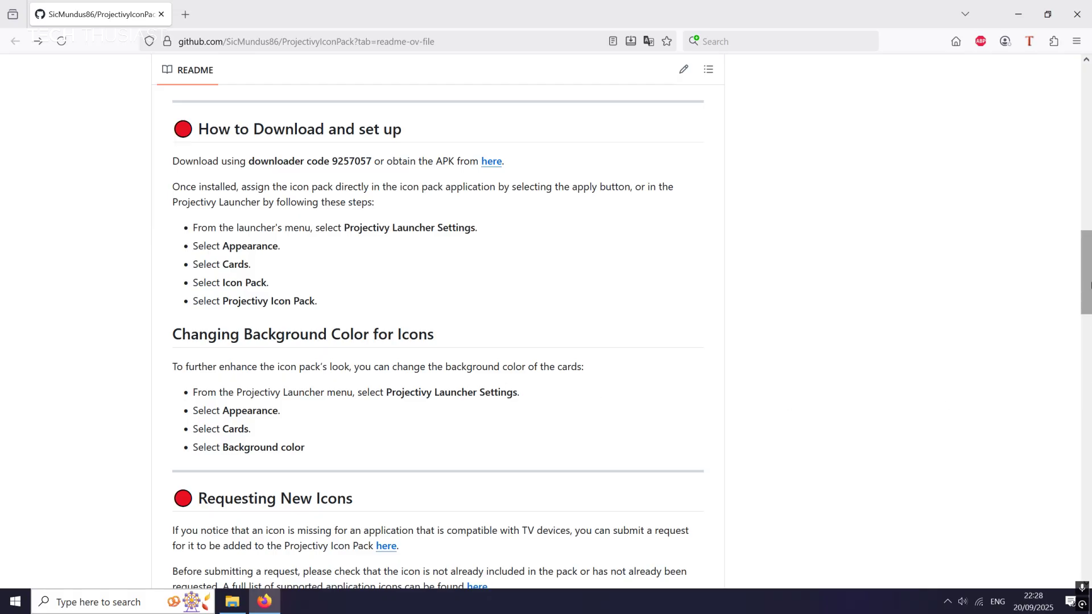
{"action": "left_click_drag", "start_coordinate": [1087, 291], "coordinate": [1073, 353]}
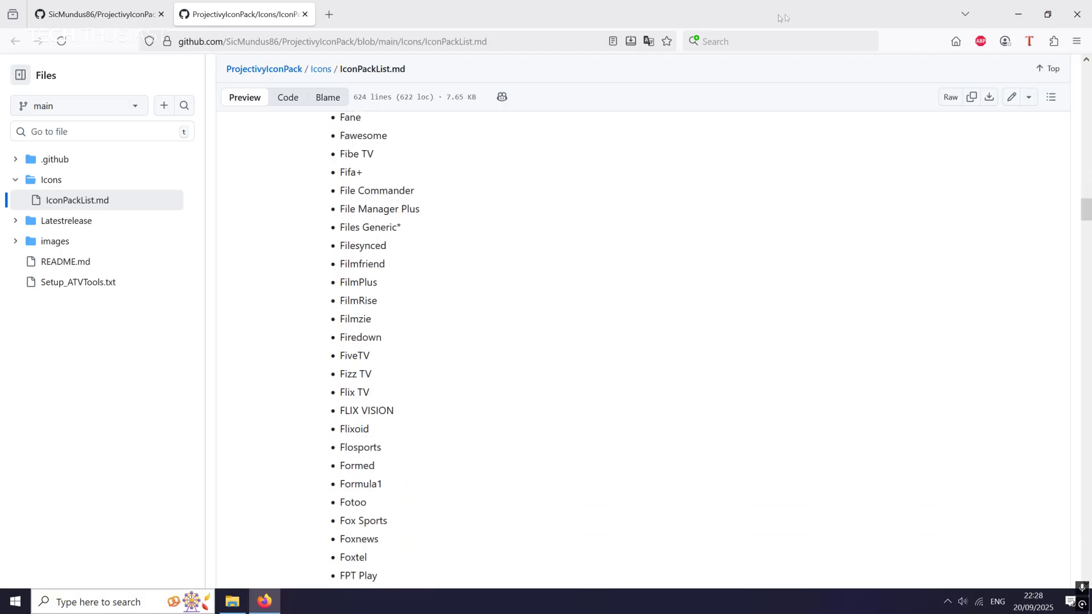
{"action": "left_click", "coordinate": [306, 14]}
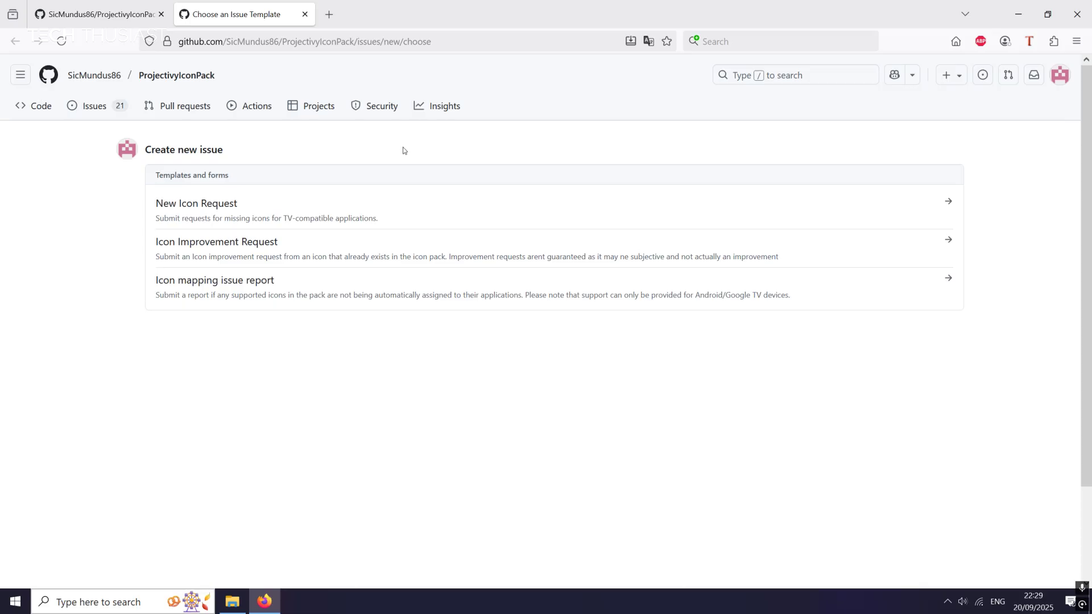
Step: View the New Icon Request form, then return to the README and read on past the icon mapping section
{"action": "left_click", "coordinate": [396, 203]}
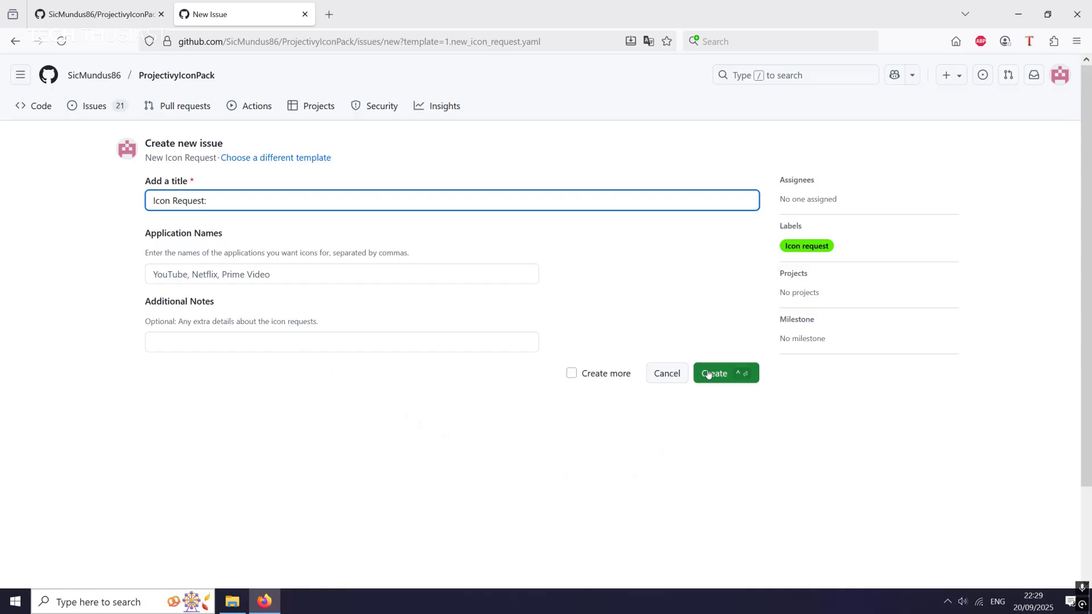
{"action": "left_click", "coordinate": [303, 15]}
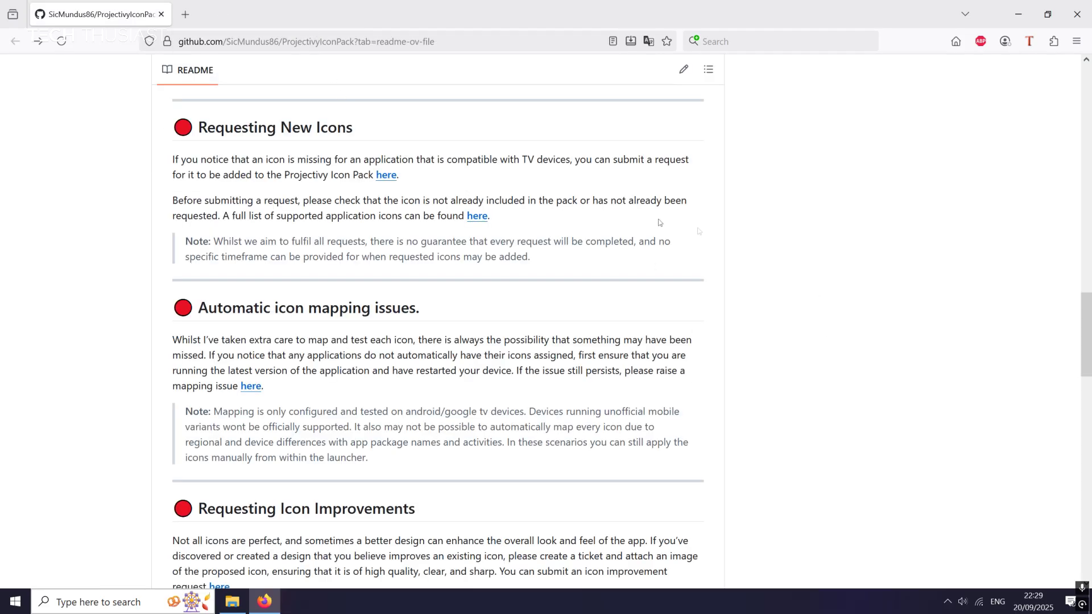
{"action": "left_click_drag", "start_coordinate": [1088, 313], "coordinate": [1048, 498]}
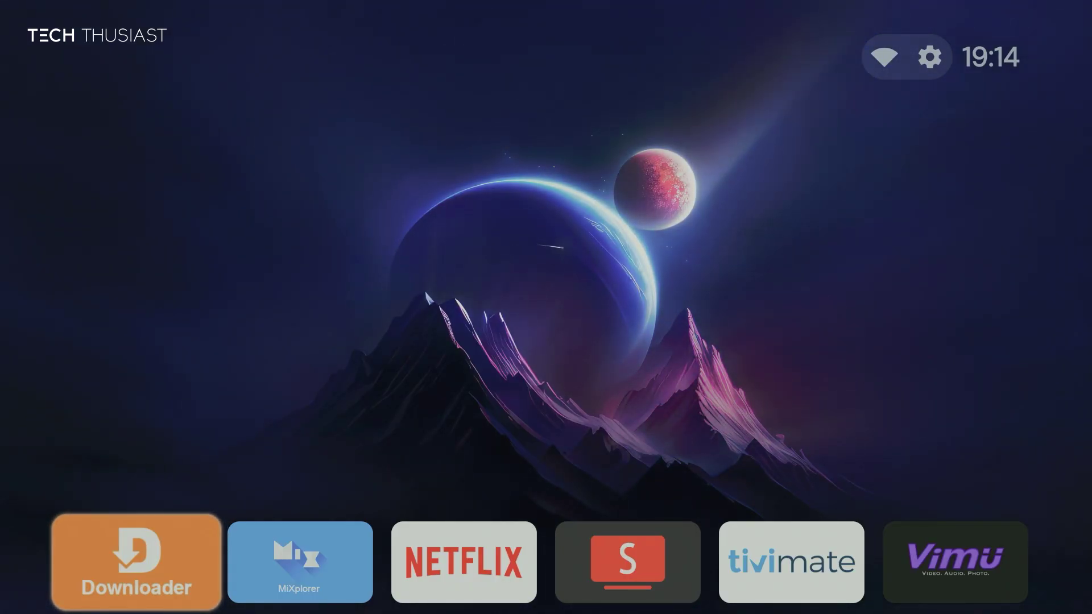
Step: Launch Downloader and bring up the numeric keyboard for its URL and short code field
{"action": "key", "text": "Return"}
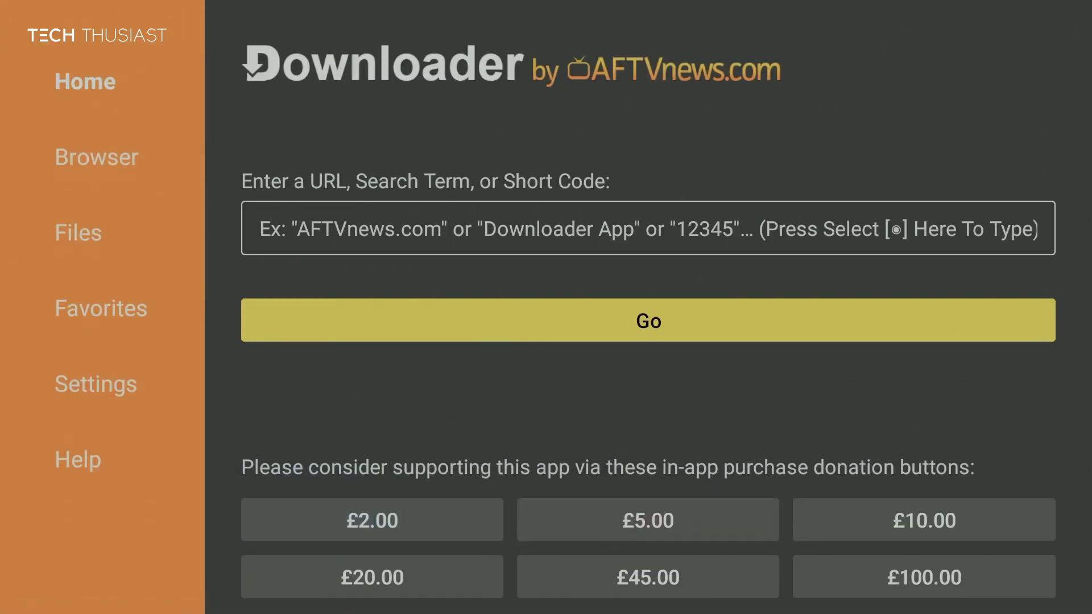
{"action": "left_click", "coordinate": [260, 229]}
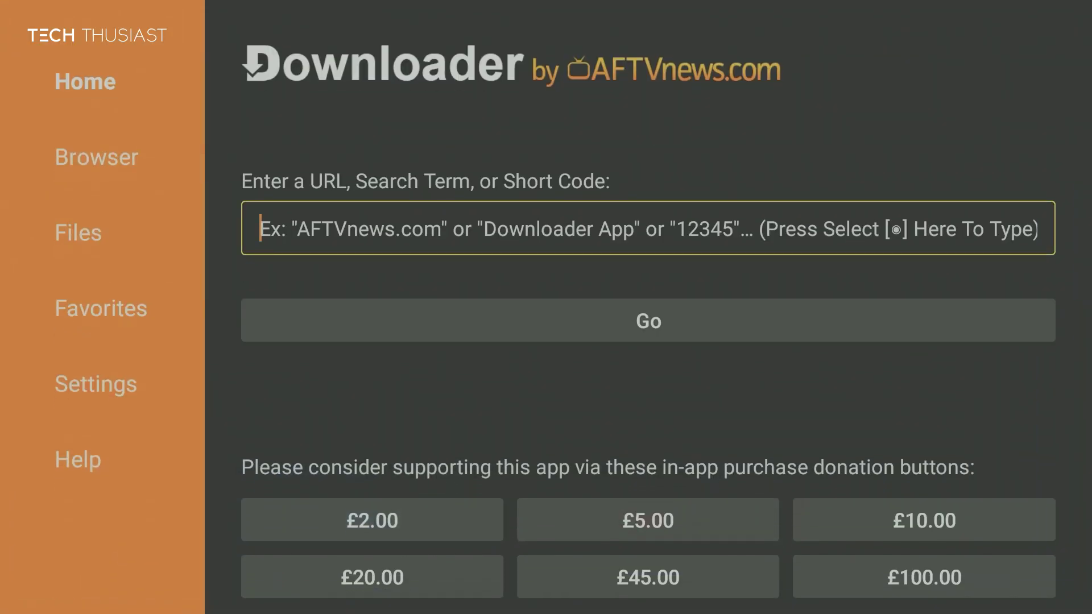
{"action": "key", "text": "Return"}
{"action": "key", "text": "Down"}
{"action": "key", "text": "Down"}
{"action": "key", "text": "Down"}
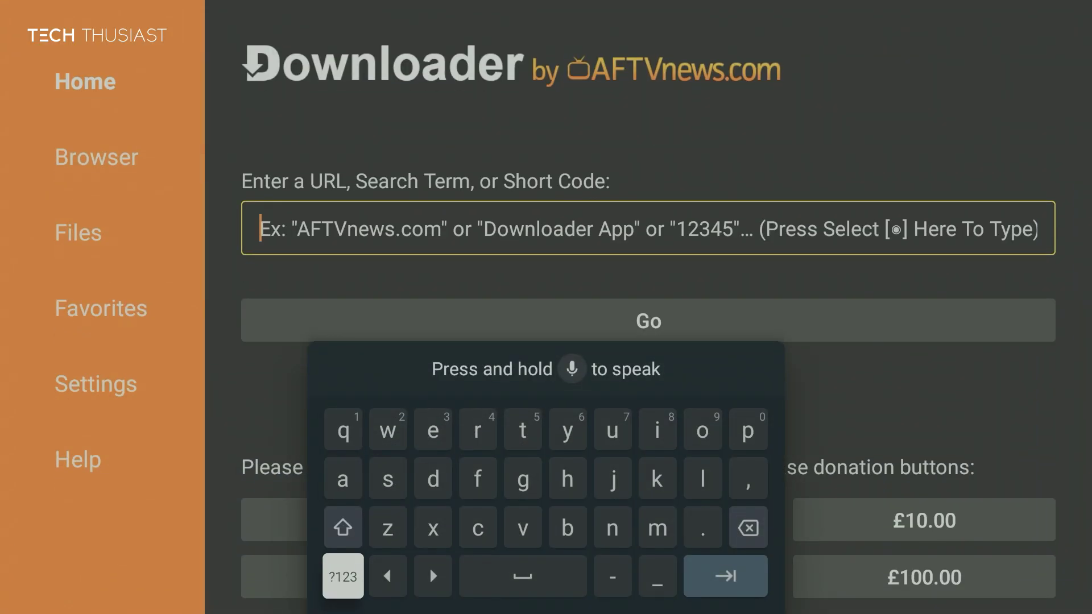
{"action": "key", "text": "Return"}
Step: Enter the short code 9257057
{"action": "key", "text": "Up"}
{"action": "key", "text": "Up"}
{"action": "key", "text": "Left"}
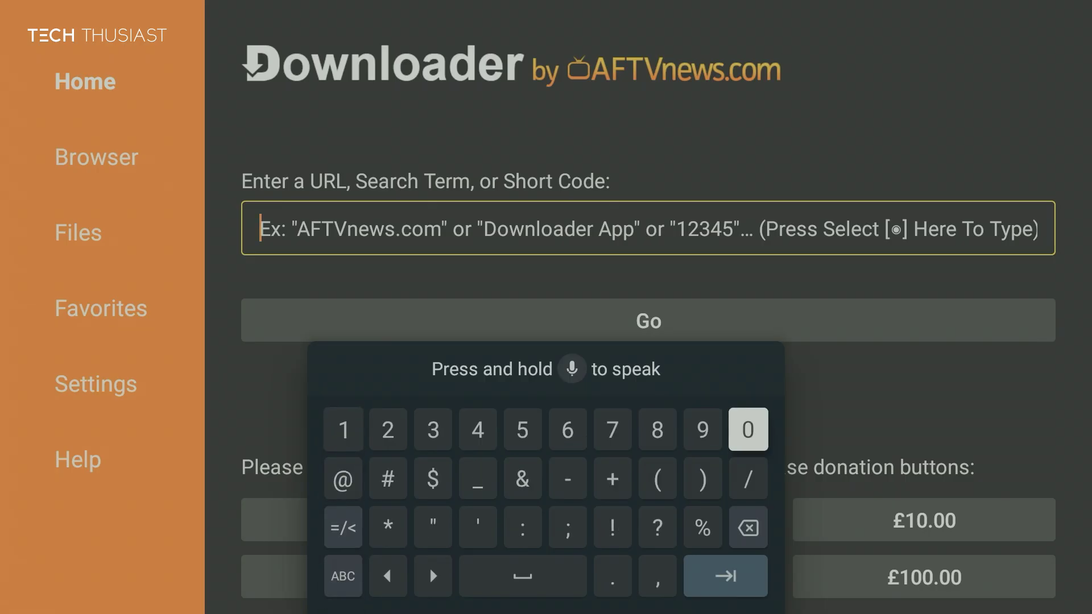
{"action": "key", "text": "Left"}
{"action": "key", "text": "Left"}
{"action": "key", "text": "Right"}
{"action": "key", "text": "Return"}
{"action": "key", "text": "Left"}
{"action": "key", "text": "Left"}
{"action": "key", "text": "Left"}
{"action": "key", "text": "Left"}
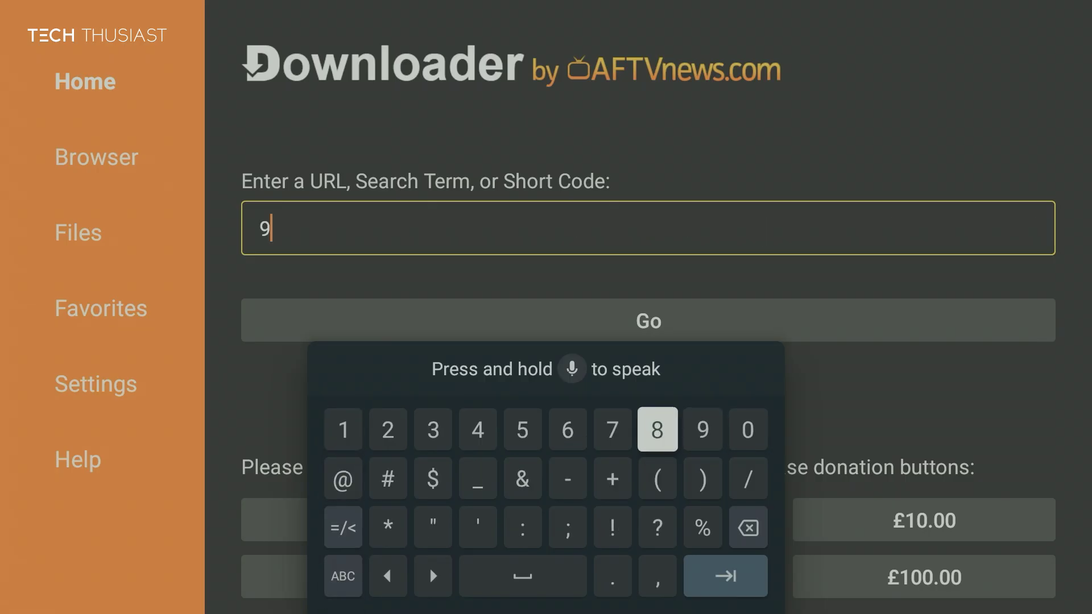
{"action": "key", "text": "Left"}
{"action": "key", "text": "Left"}
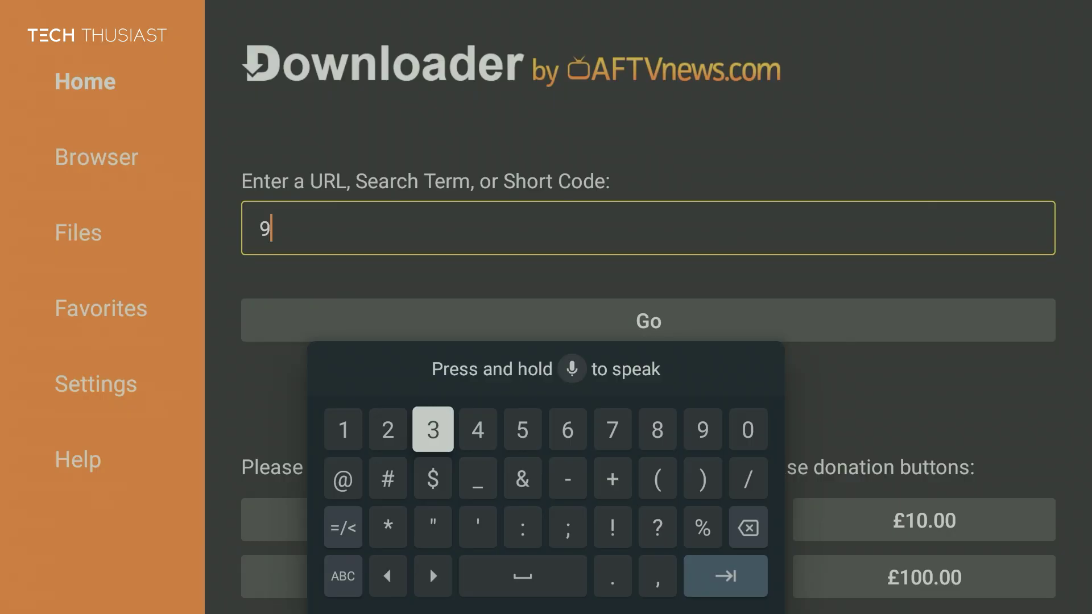
{"action": "key", "text": "Left"}
{"action": "key", "text": "Return"}
{"action": "key", "text": "Right"}
{"action": "key", "text": "Right"}
{"action": "key", "text": "Right"}
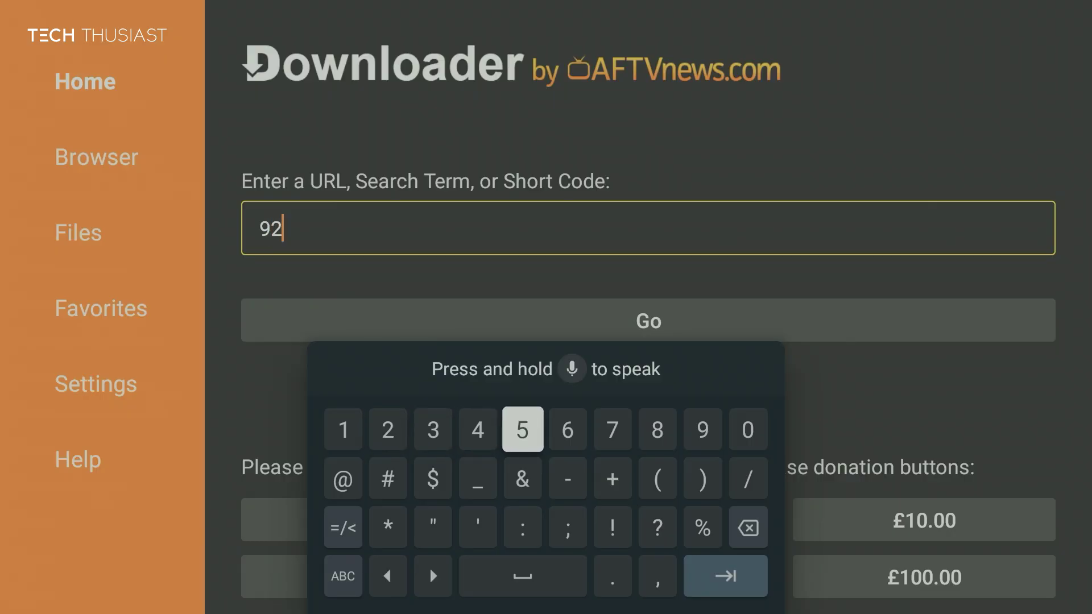
{"action": "key", "text": "Return"}
{"action": "key", "text": "Right"}
{"action": "key", "text": "Right"}
{"action": "key", "text": "Return"}
{"action": "key", "text": "Right"}
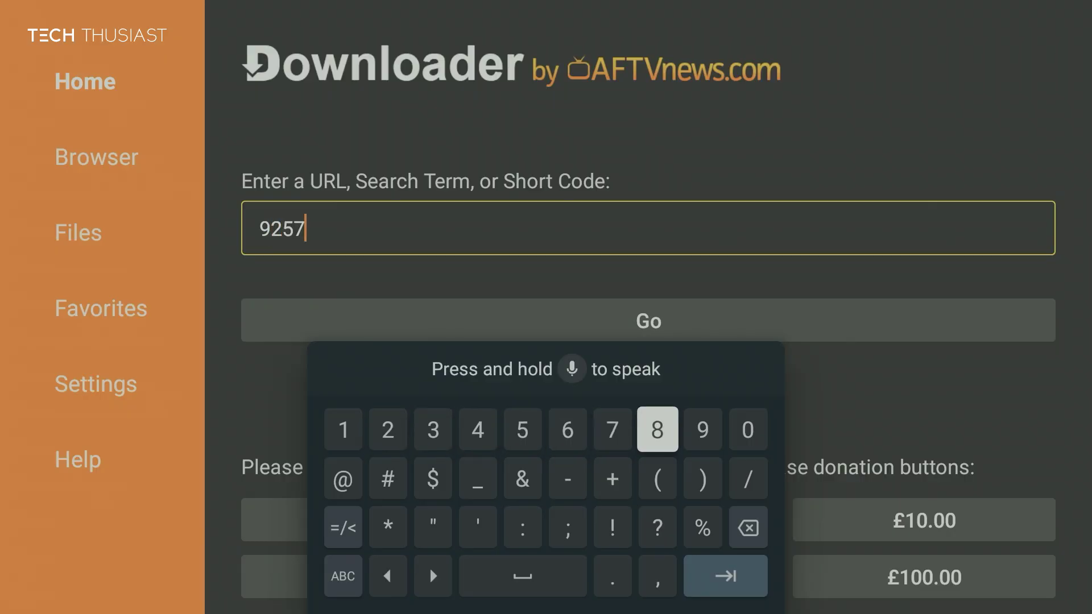
{"action": "key", "text": "Right"}
{"action": "key", "text": "Right"}
{"action": "key", "text": "Return"}
{"action": "key", "text": "Left"}
{"action": "key", "text": "Left"}
{"action": "key", "text": "Left"}
{"action": "key", "text": "Left"}
{"action": "key", "text": "Left"}
{"action": "key", "text": "Return"}
{"action": "key", "text": "Right"}
{"action": "key", "text": "Right"}
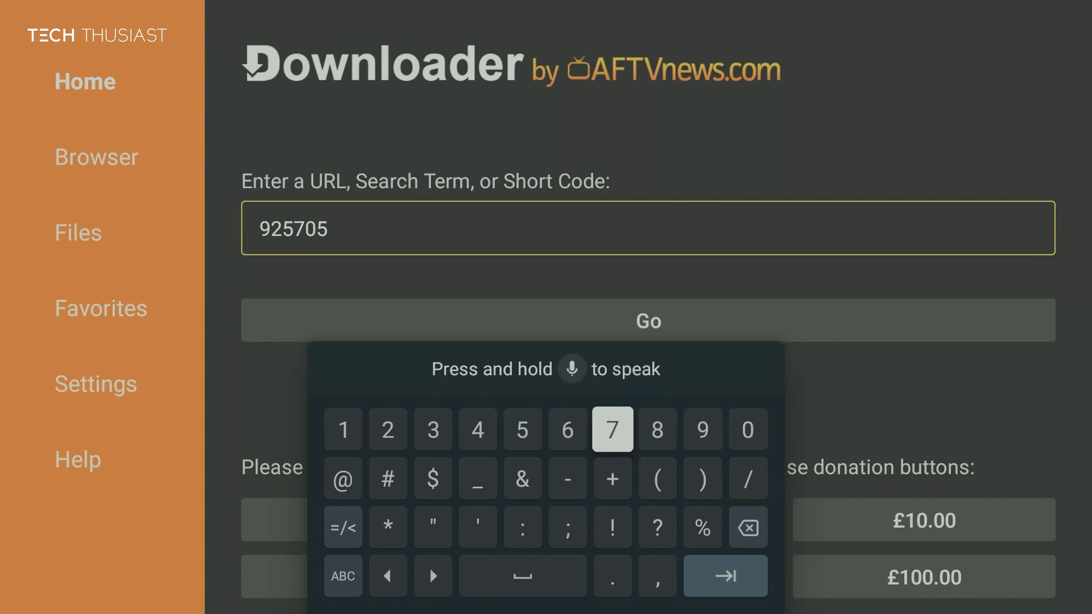
{"action": "key", "text": "Return"}
Step: Submit the short code to download the Projectivy Icon Pack APK
{"action": "key", "text": "Down"}
{"action": "key", "text": "Down"}
{"action": "key", "text": "Down"}
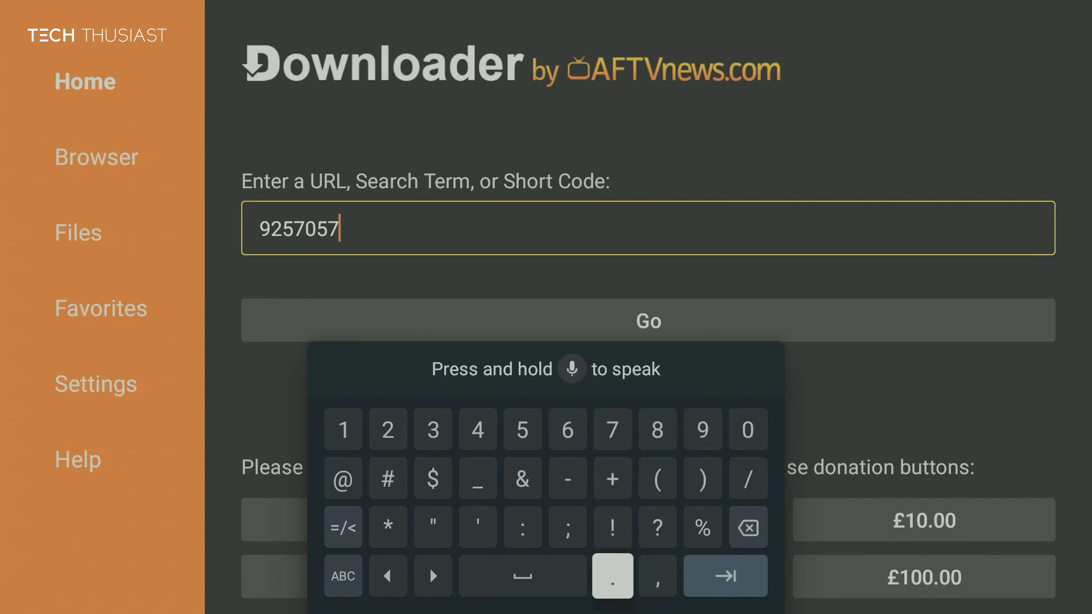
{"action": "key", "text": "Right"}
{"action": "key", "text": "Right"}
{"action": "key", "text": "Return"}
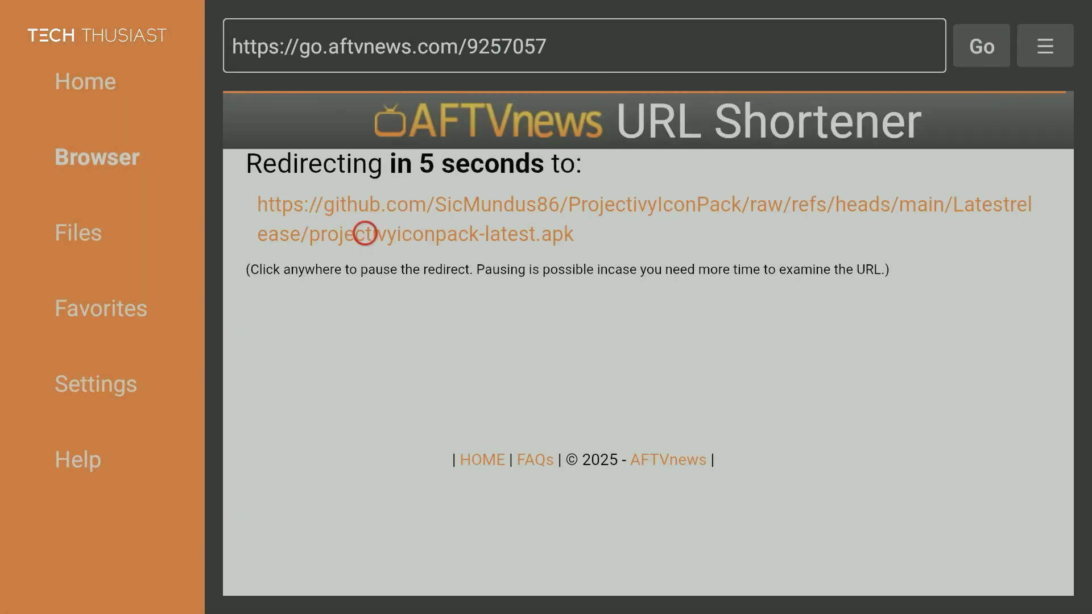
{"action": "left_click", "coordinate": [365, 234]}
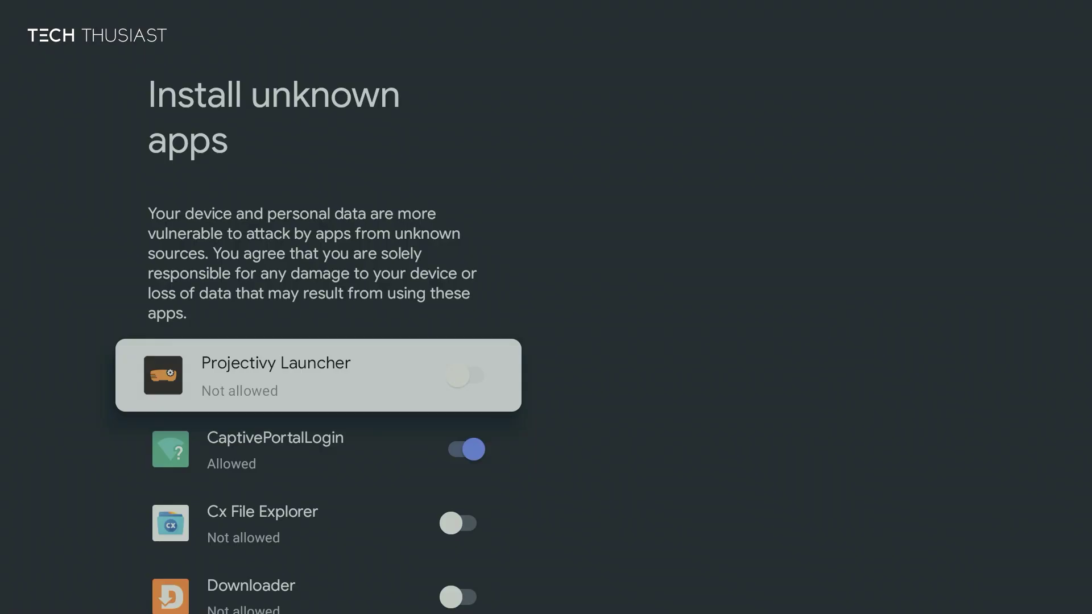
Step: Allow Downloader to install unknown apps
{"action": "key", "text": "Down"}
{"action": "key", "text": "Down"}
{"action": "key", "text": "Down"}
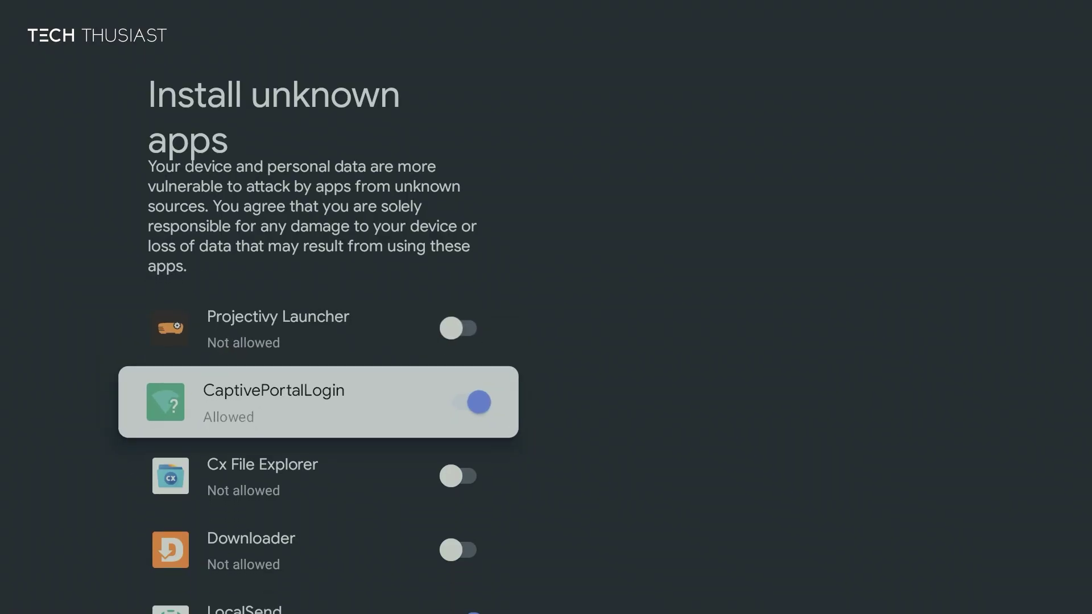
{"action": "key", "text": "Return"}
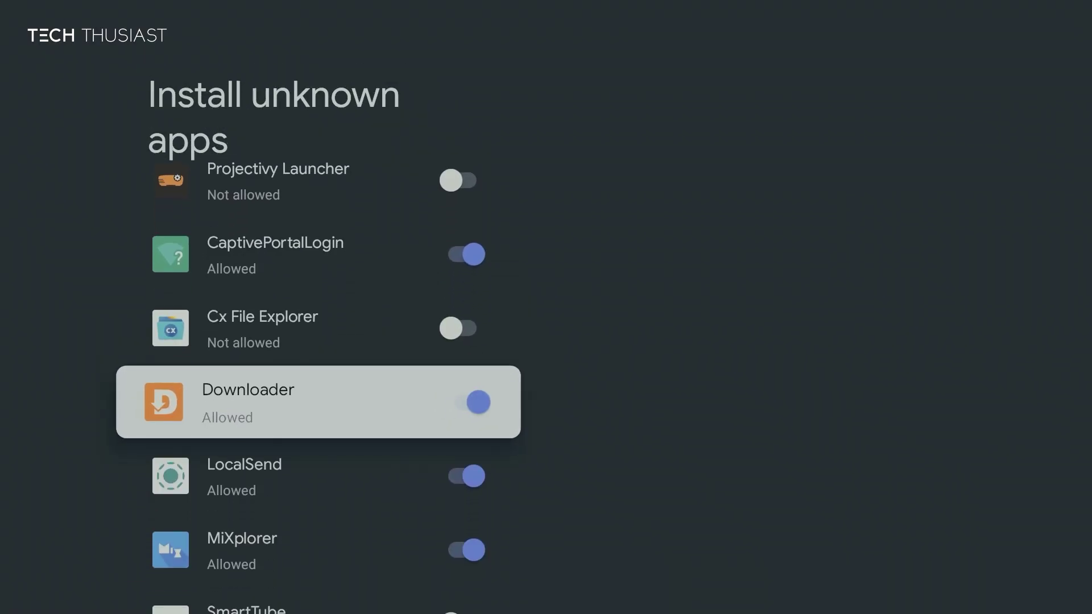
Step: Install Projectivy Icon Pack and close the installer without opening the app
{"action": "key", "text": "Left"}
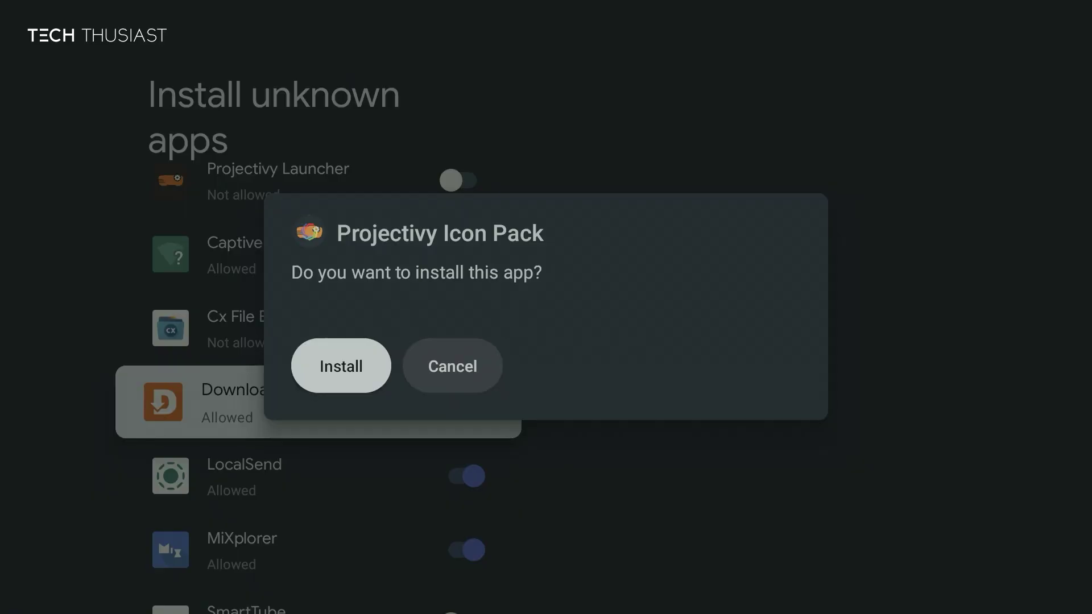
{"action": "key", "text": "Return"}
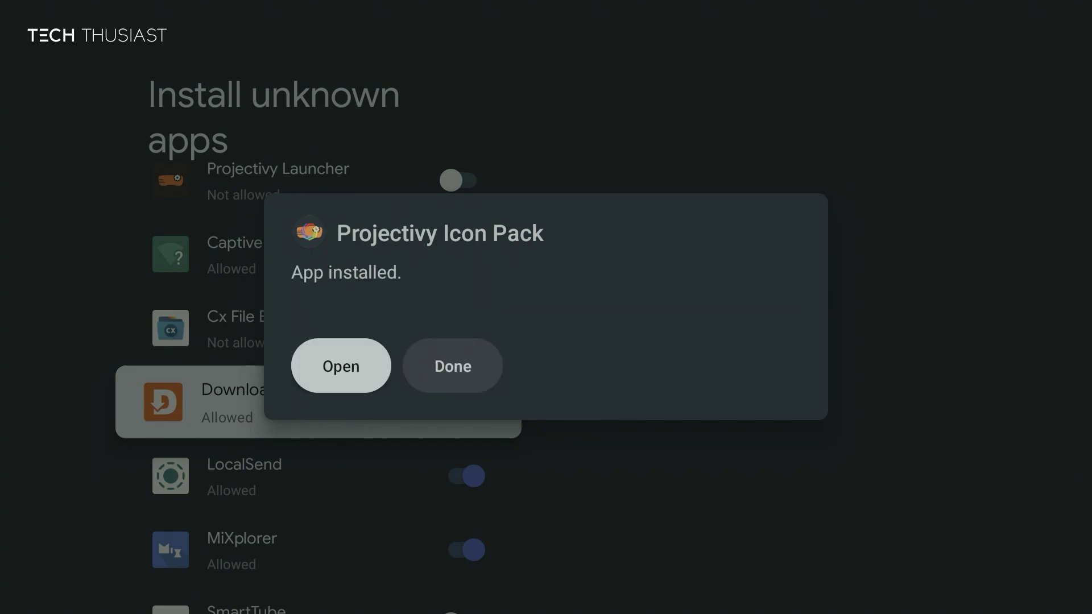
{"action": "key", "text": "Right"}
{"action": "key", "text": "Return"}
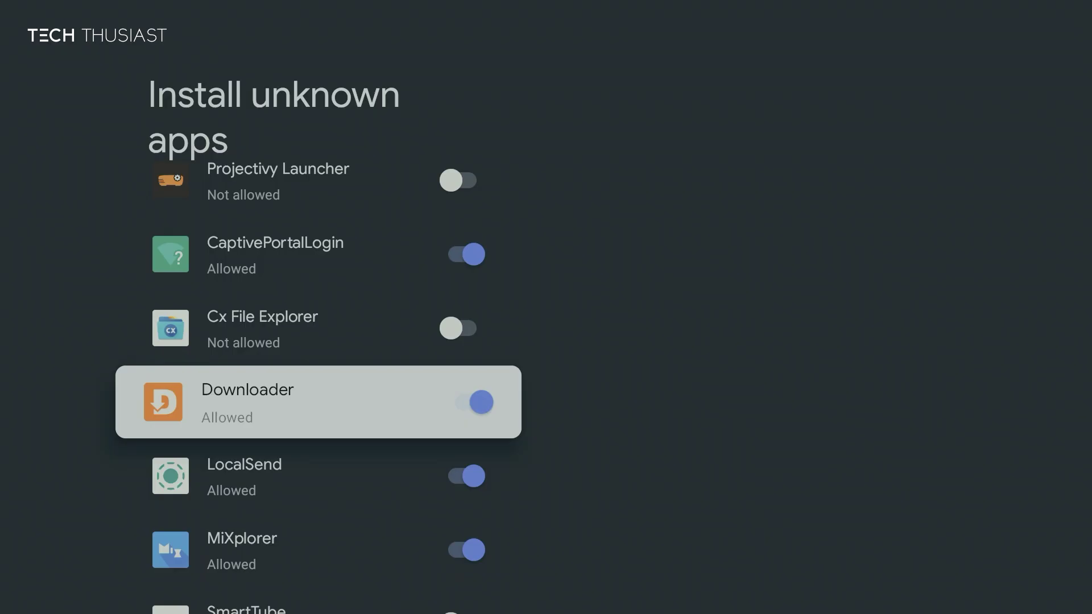
Step: Launch Projectivy Icon Pack from the home screen and allow it to access photos and media
{"action": "key", "text": "Home"}
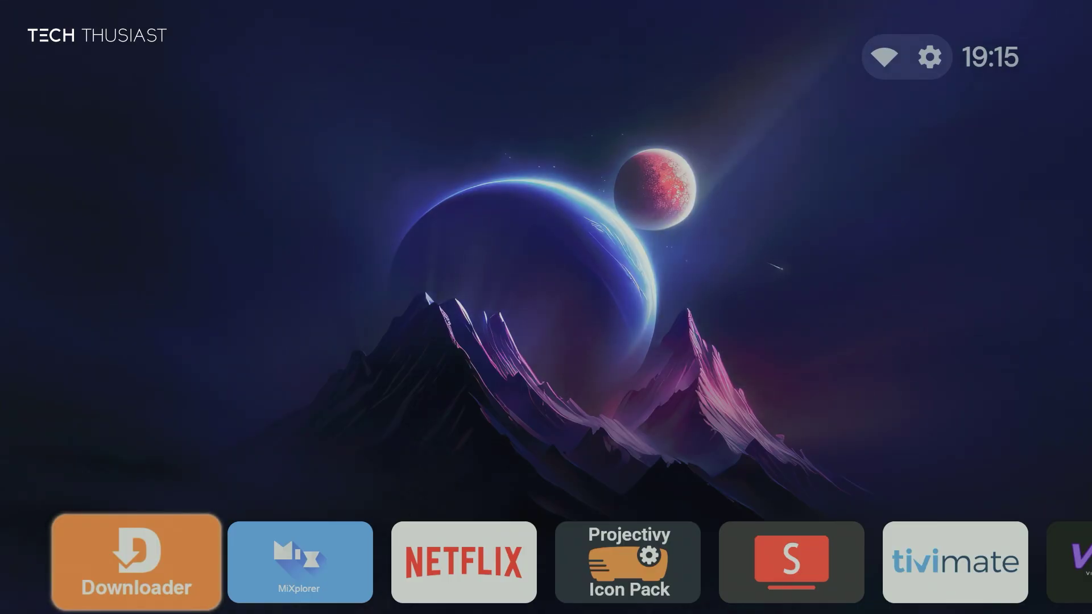
{"action": "key", "text": "Right"}
{"action": "key", "text": "Right"}
{"action": "key", "text": "Right"}
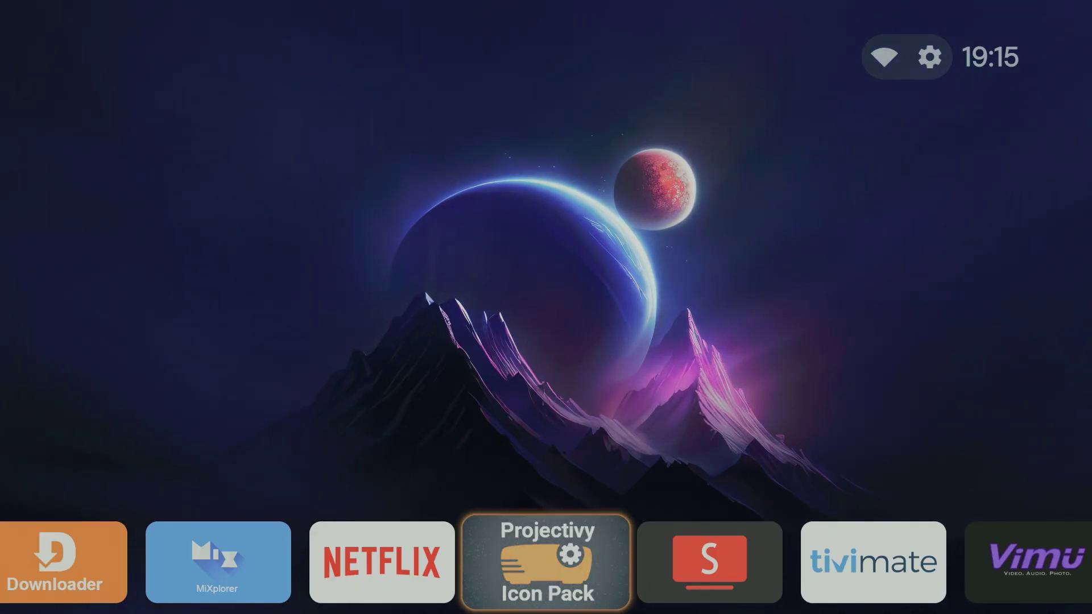
{"action": "key", "text": "Return"}
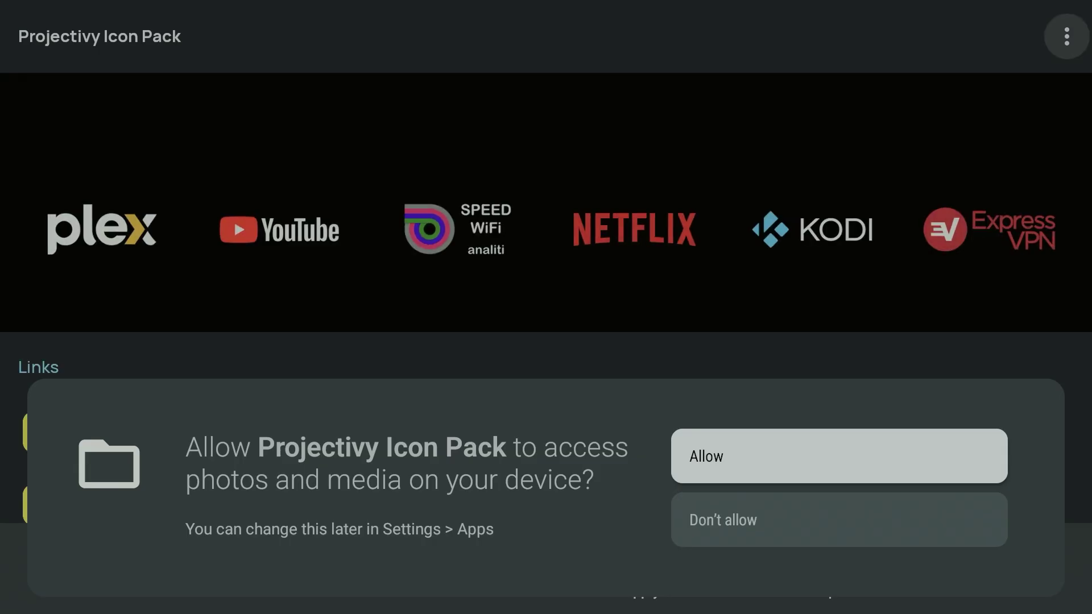
{"action": "key", "text": "Return"}
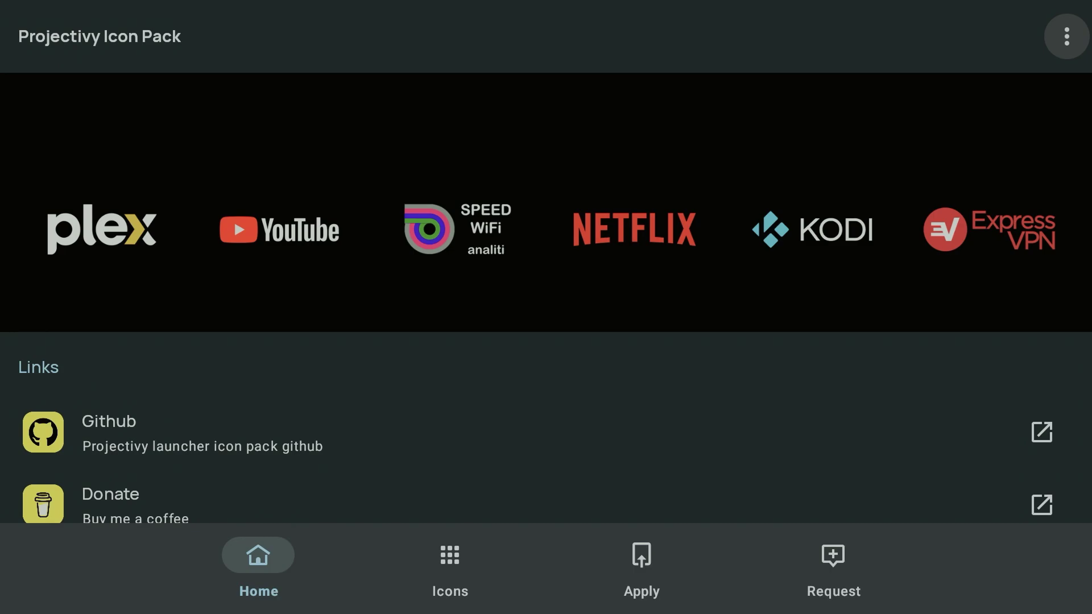
Step: Open the icon pack's Icons section
{"action": "key", "text": "Down"}
{"action": "key", "text": "Down"}
{"action": "key", "text": "Down"}
{"action": "key", "text": "Down"}
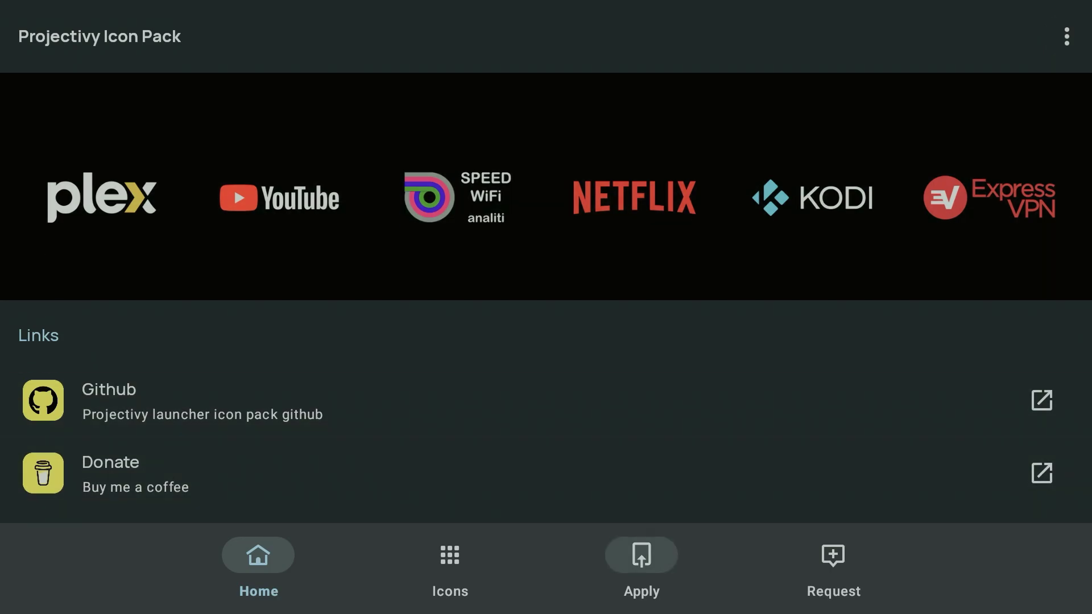
{"action": "key", "text": "Left"}
{"action": "key", "text": "Return"}
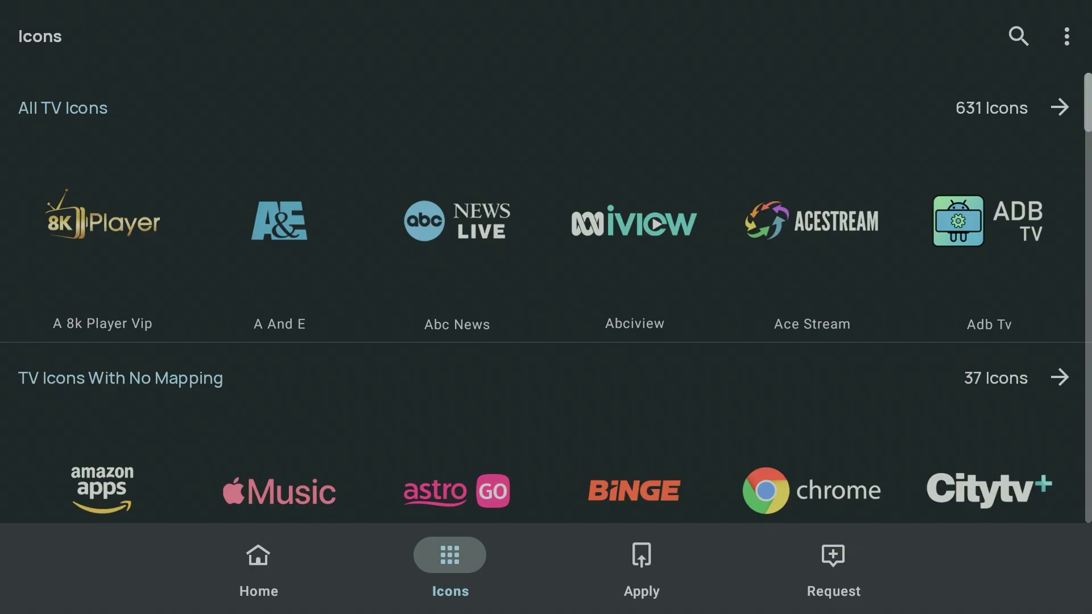
Step: Browse the icon groups from All TV Icons through unmapped and generic icons down to Category Icons
{"action": "key", "text": "Up"}
{"action": "key", "text": "Up"}
{"action": "key", "text": "Up"}
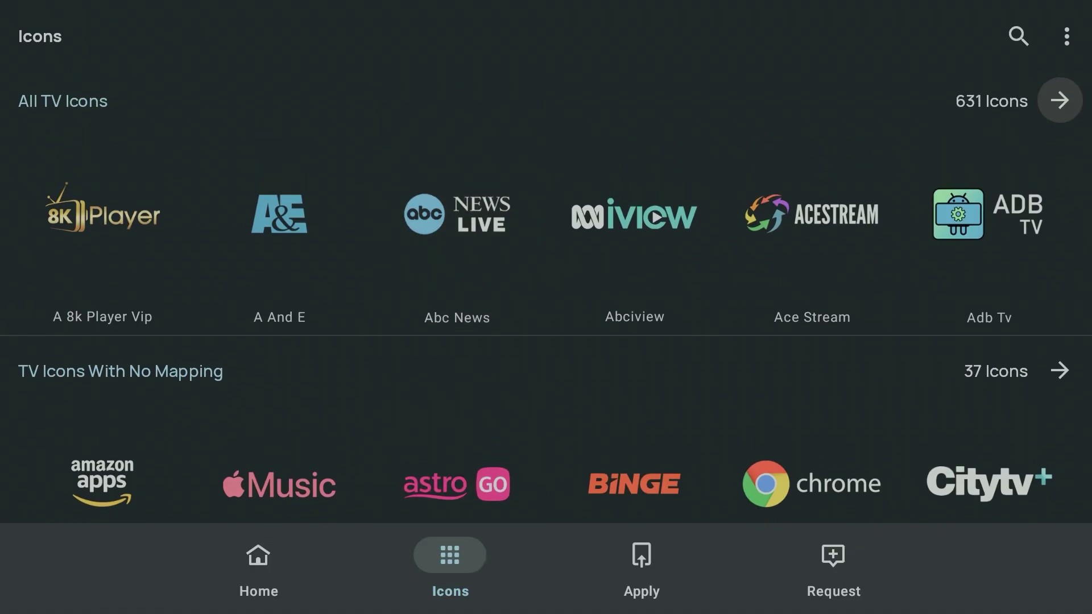
{"action": "key", "text": "Down"}
{"action": "key", "text": "Down"}
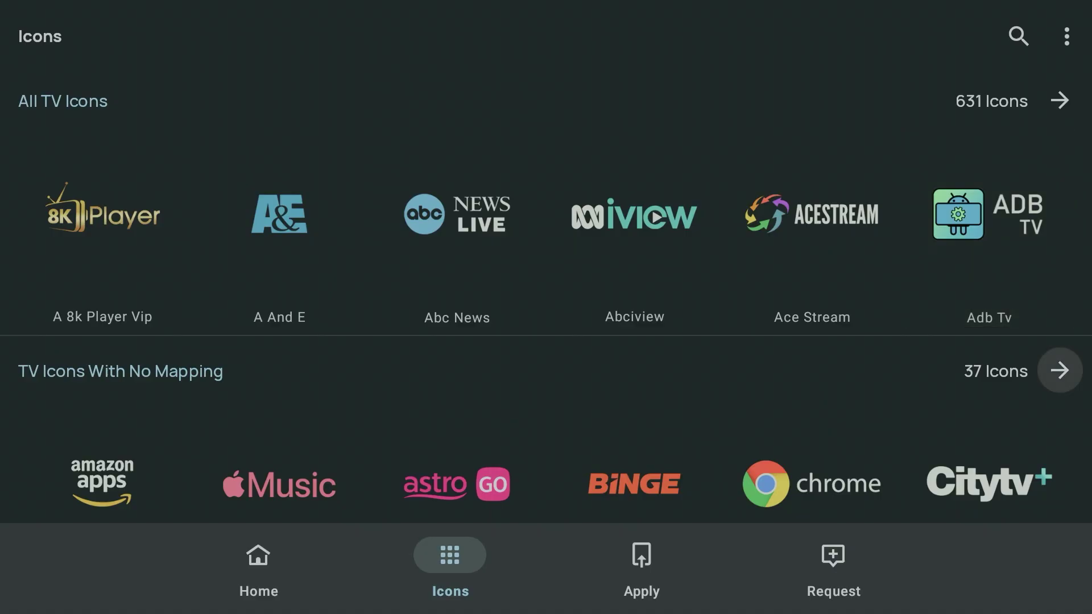
{"action": "key", "text": "Down"}
{"action": "key", "text": "Down"}
{"action": "key", "text": "Down"}
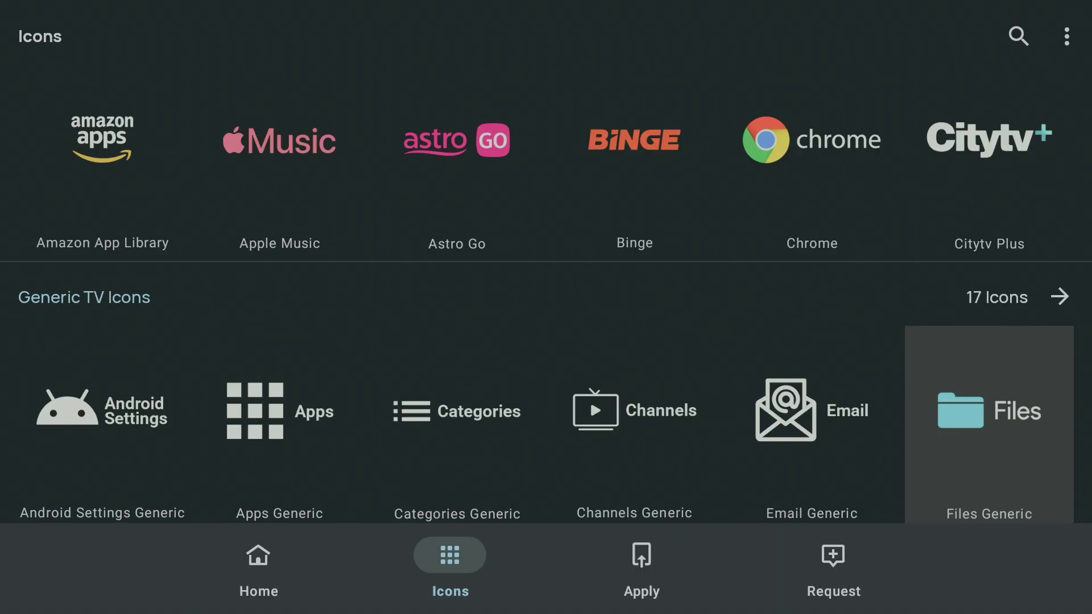
{"action": "key", "text": "Down"}
{"action": "key", "text": "Down"}
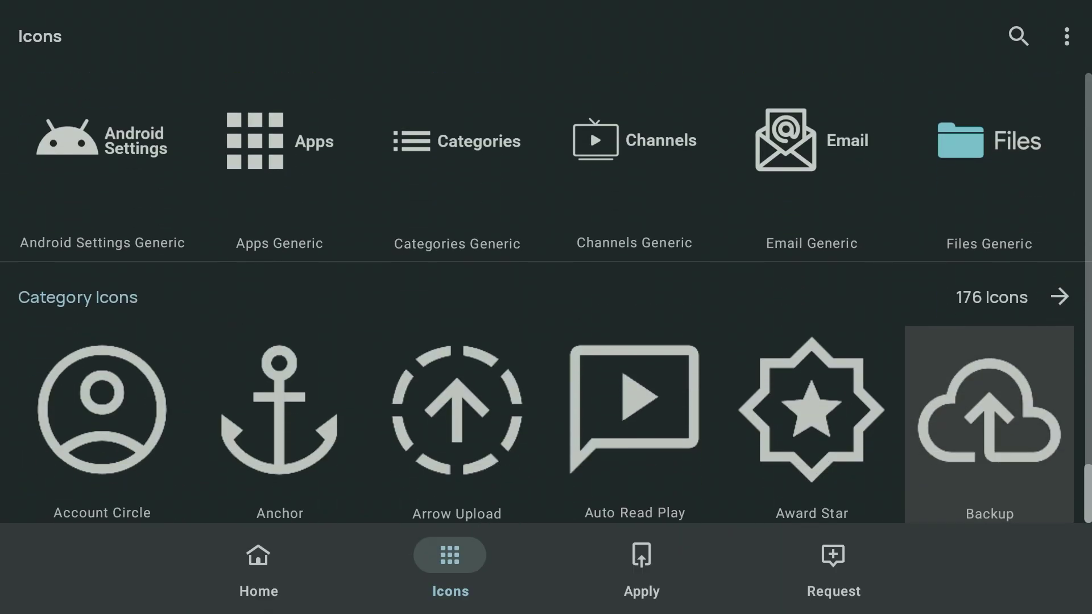
{"action": "key", "text": "Down"}
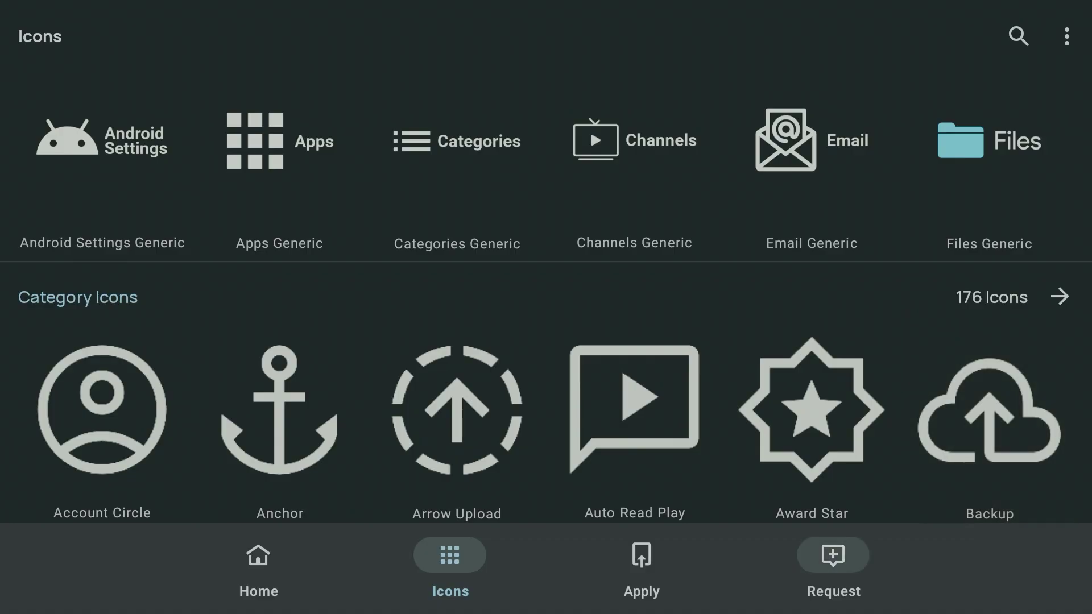
Step: Open the icon pack's Request section and accept the data collection consent
{"action": "key", "text": "Return"}
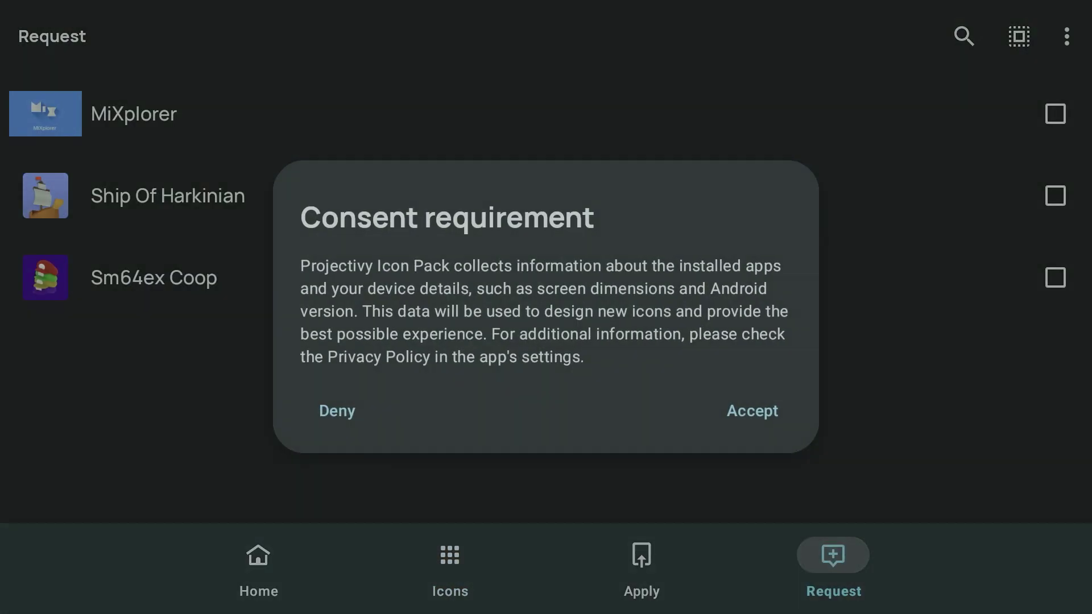
{"action": "key", "text": "Left"}
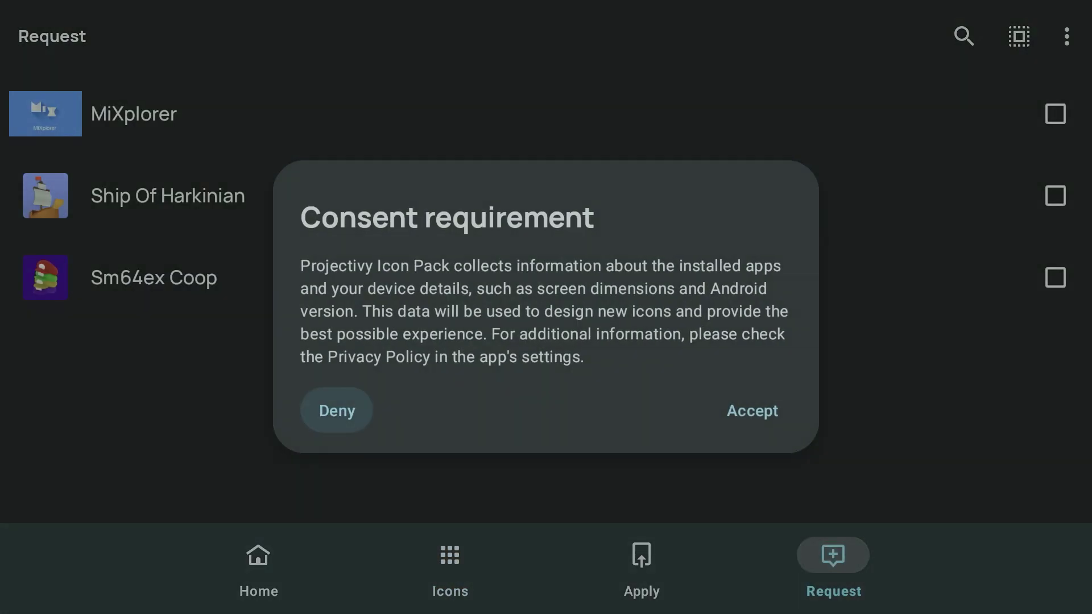
{"action": "key", "text": "Right"}
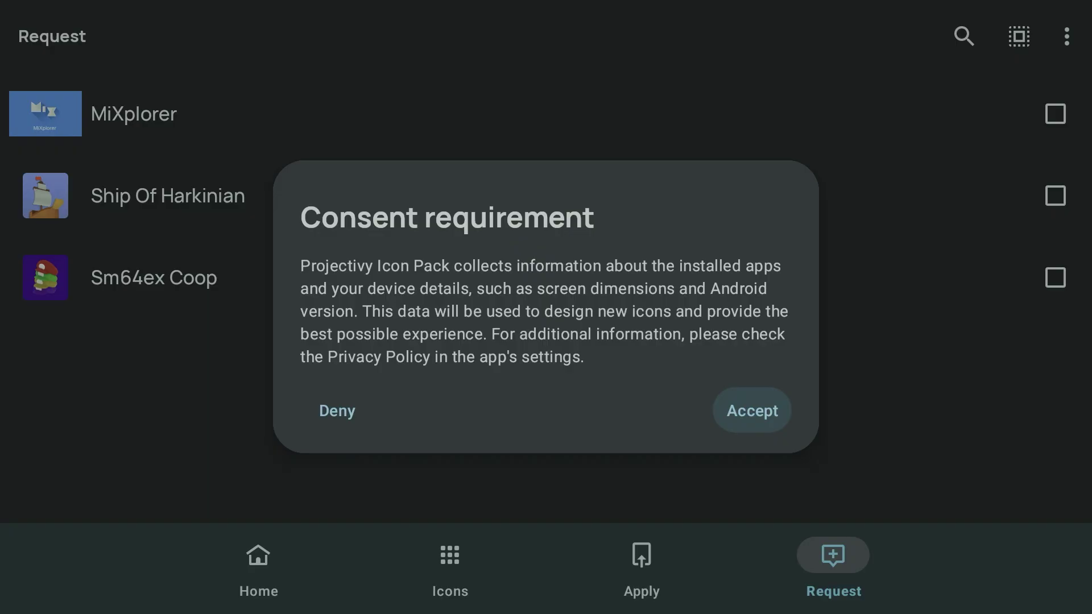
{"action": "key", "text": "Return"}
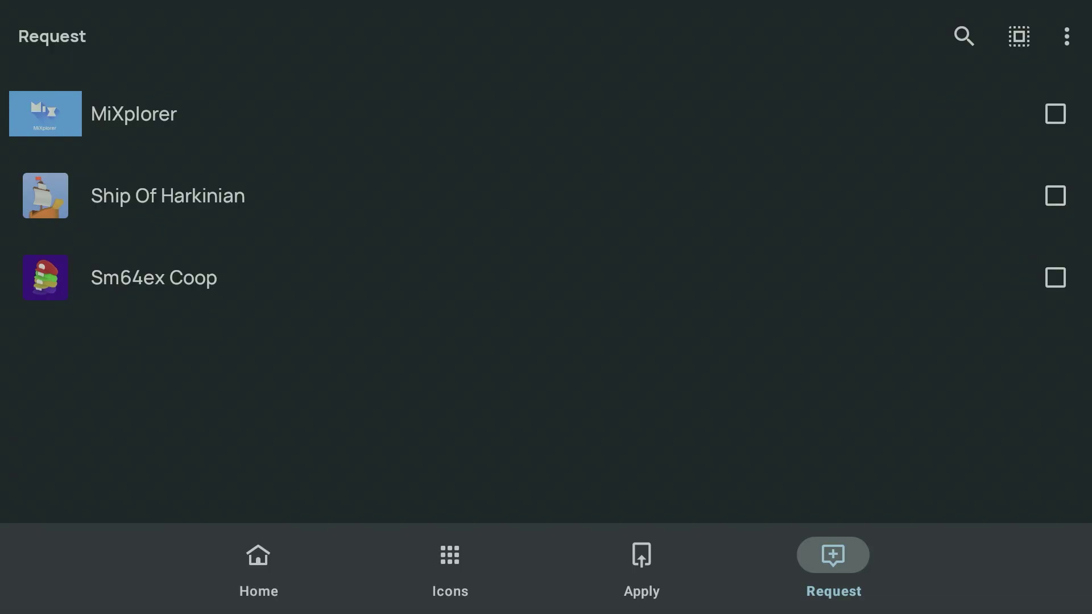
Step: Select MiXplorer and generate an icon request for it, then leave the share screen without sending it
{"action": "key", "text": "Up"}
{"action": "key", "text": "Up"}
{"action": "key", "text": "Up"}
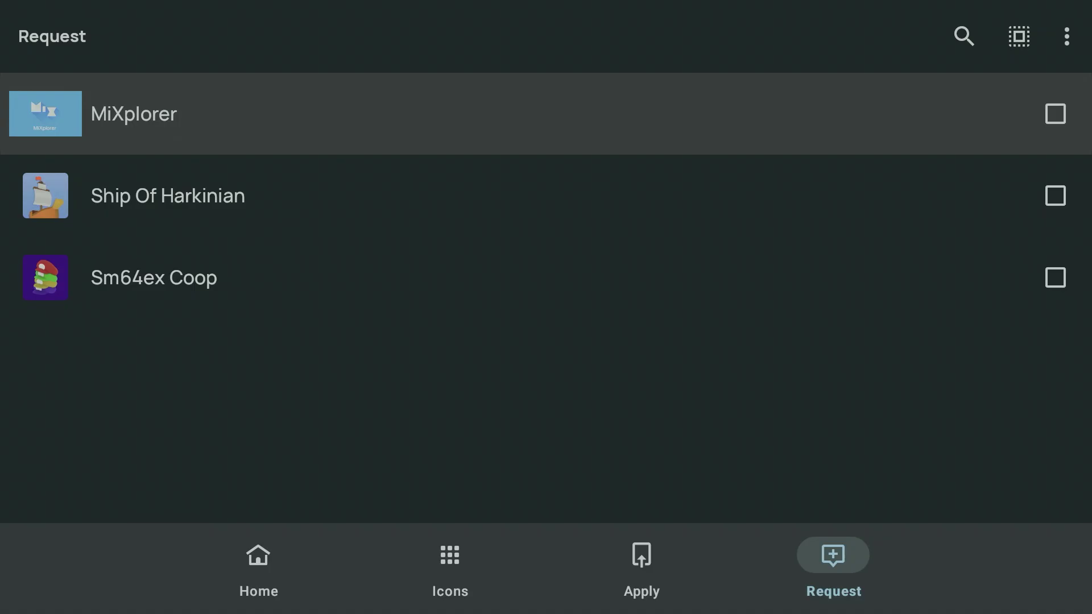
{"action": "key", "text": "Return"}
{"action": "key", "text": "Up"}
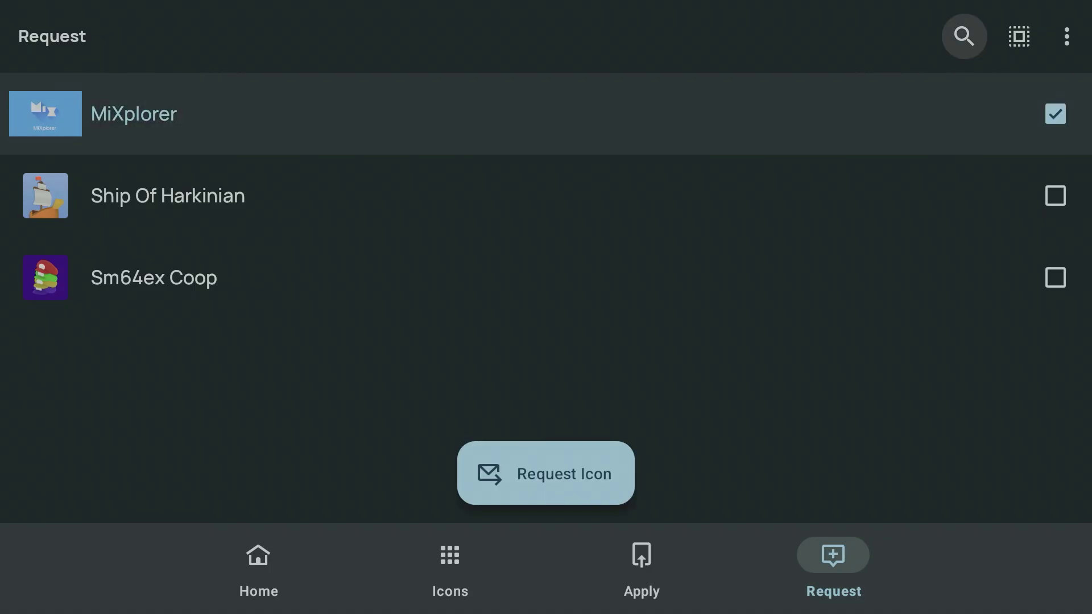
{"action": "key", "text": "Down"}
{"action": "key", "text": "Down"}
{"action": "key", "text": "Down"}
{"action": "key", "text": "Down"}
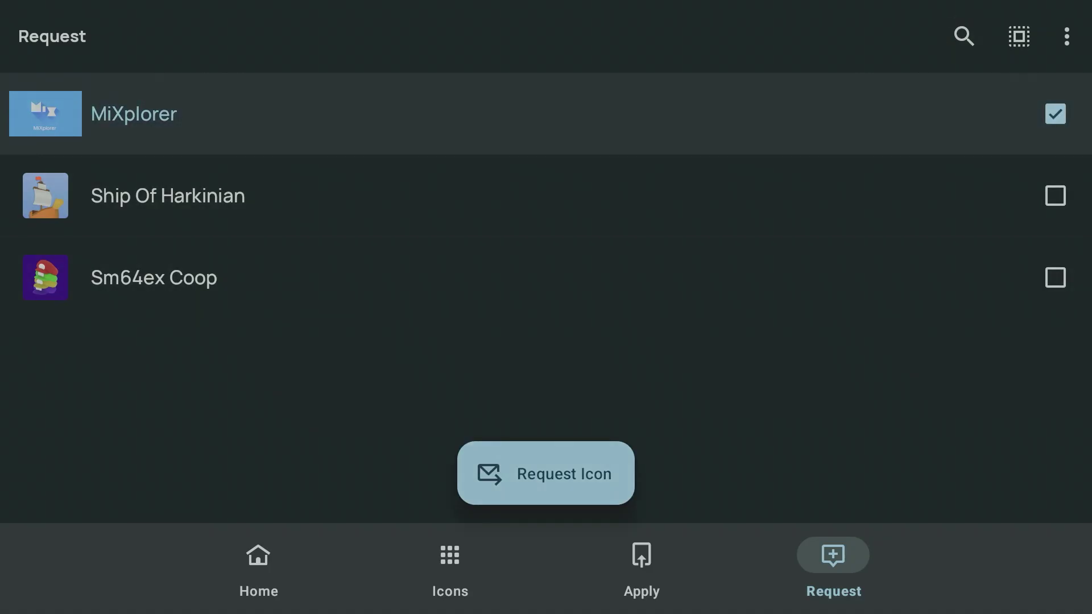
{"action": "key", "text": "Return"}
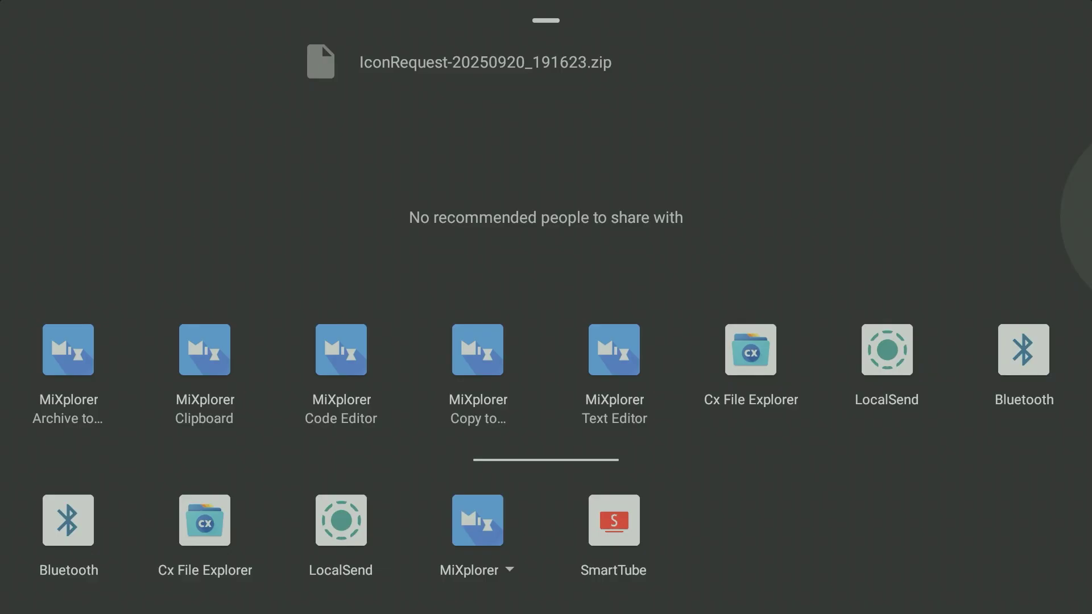
{"action": "key", "text": "Escape"}
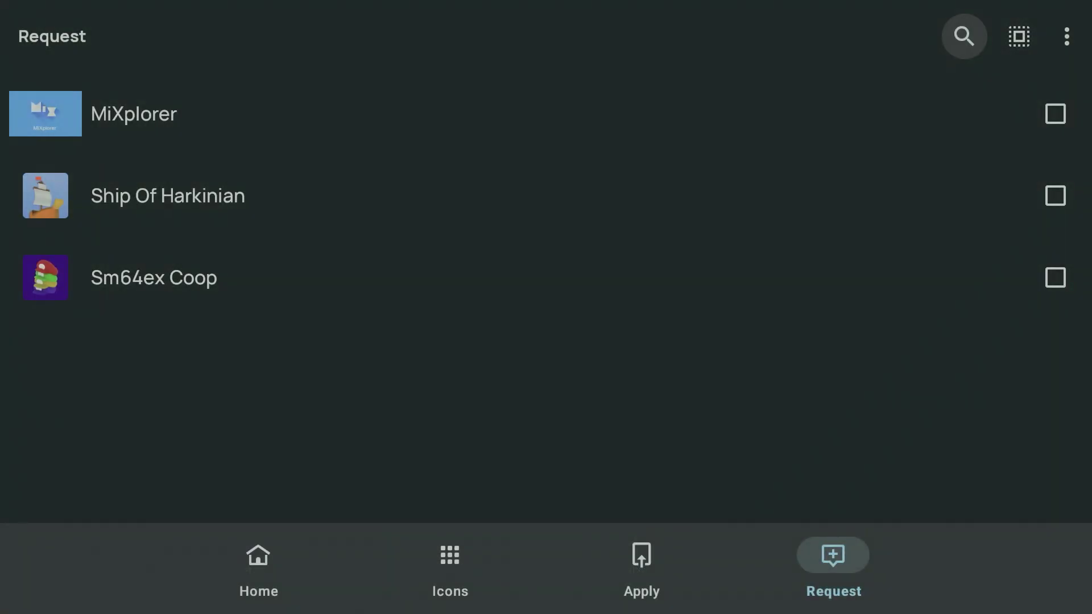
Step: Apply the icon pack to Projectivy from the Apply section and confirm customizing the launcher's icons
{"action": "key", "text": "shift+Tab"}
{"action": "key", "text": "shift+Tab"}
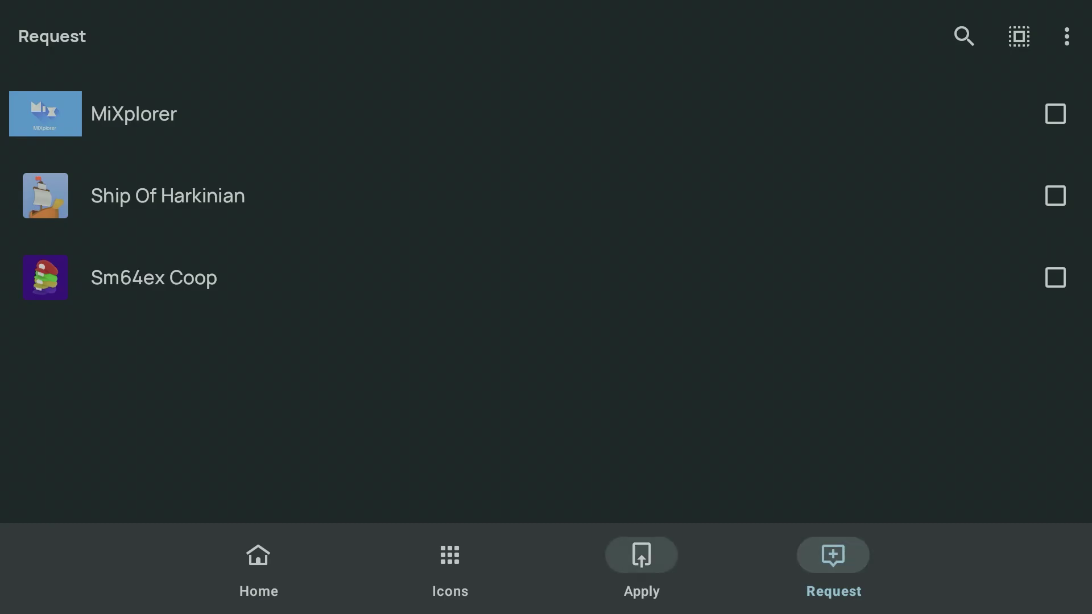
{"action": "key", "text": "Return"}
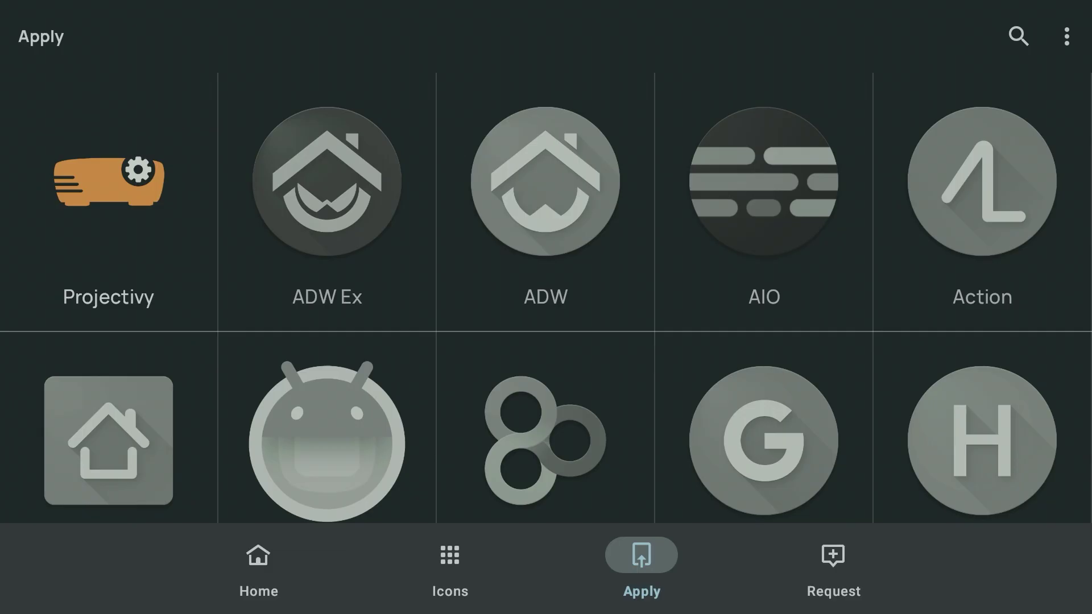
{"action": "key", "text": "Up"}
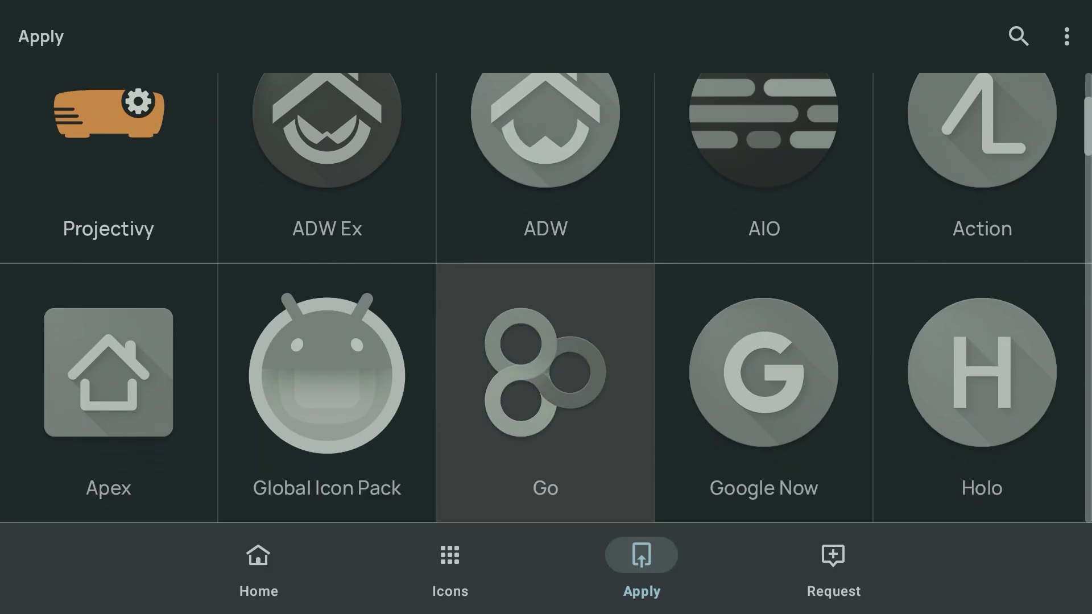
{"action": "key", "text": "Up"}
{"action": "key", "text": "Left"}
{"action": "key", "text": "Left"}
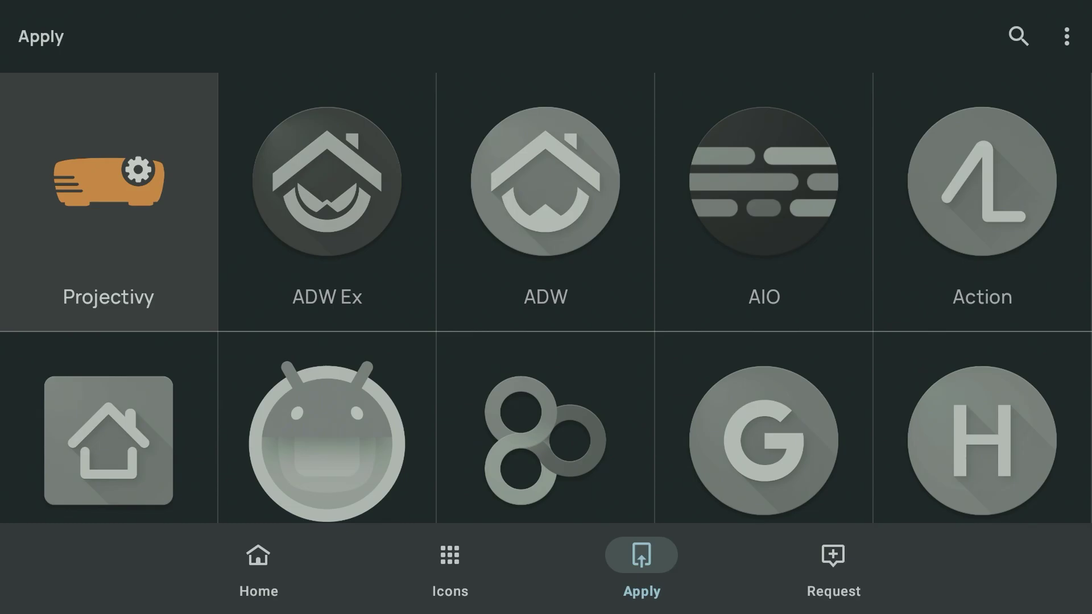
{"action": "key", "text": "Return"}
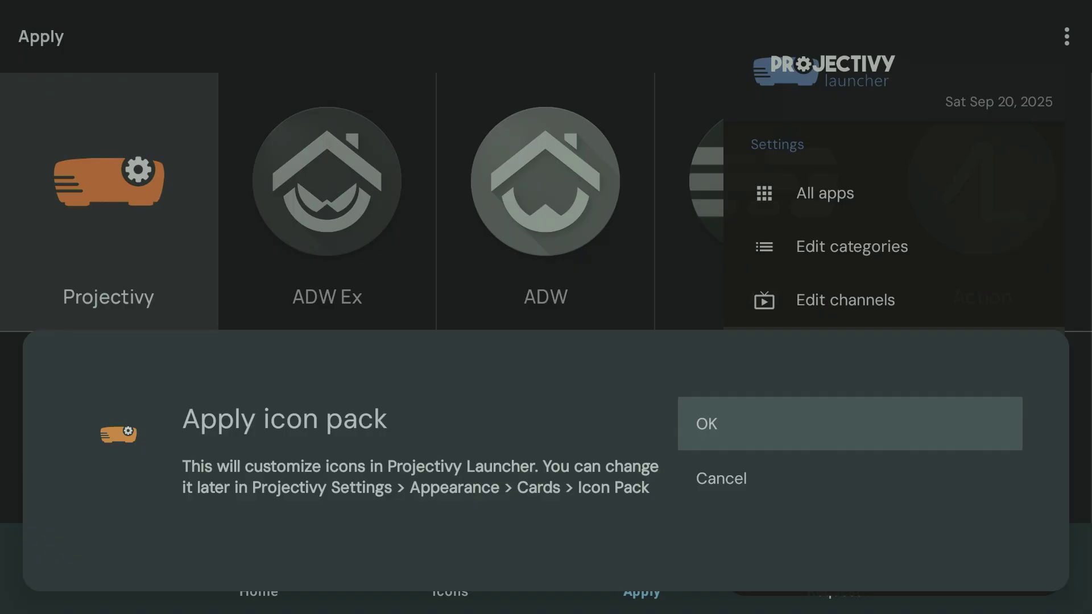
{"action": "key", "text": "Return"}
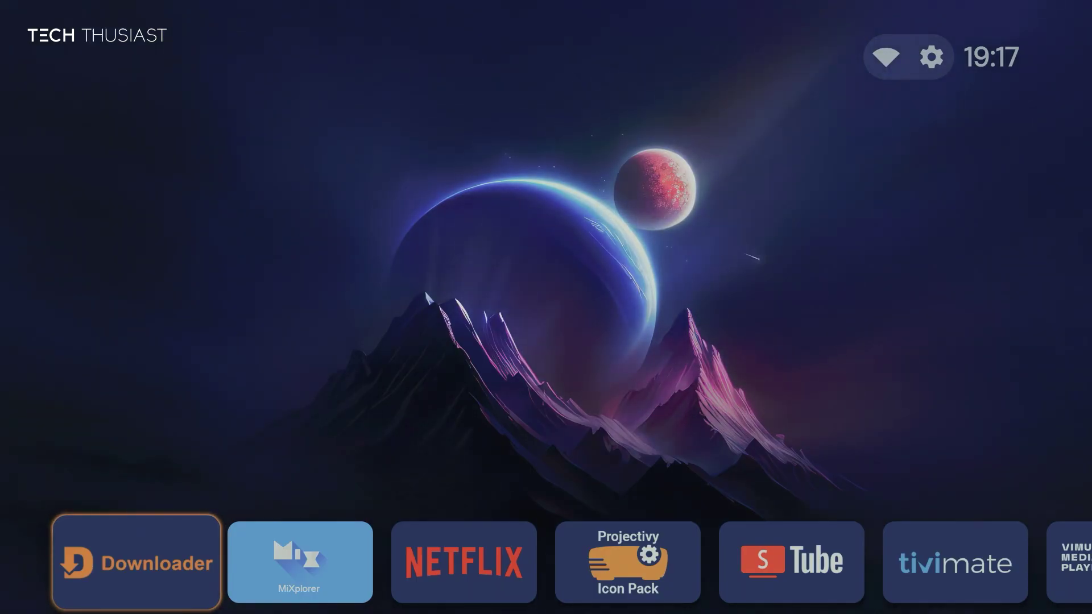
Step: Start changing the MiXplorer tile's icon, choosing the new one from the icon pack
{"action": "key", "text": "Right"}
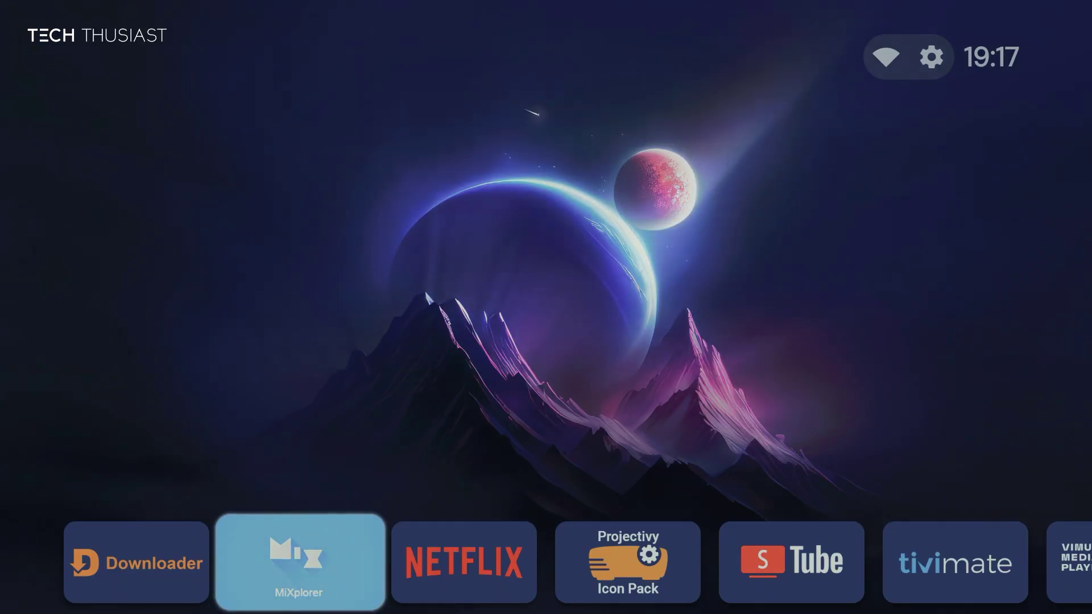
{"action": "key", "text": "Return"}
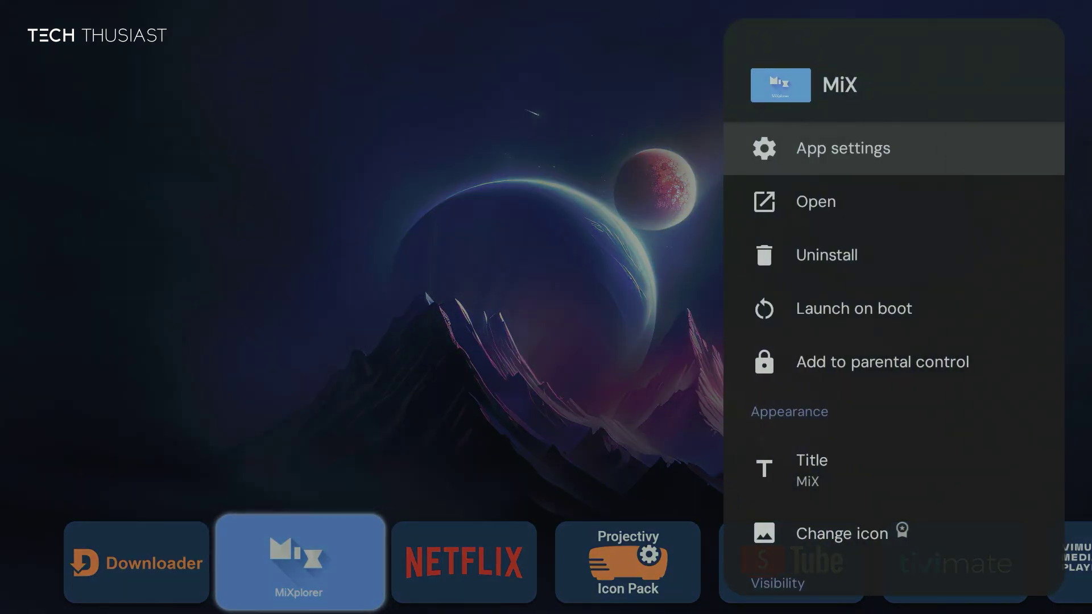
{"action": "key", "text": "Down"}
{"action": "key", "text": "Down"}
{"action": "key", "text": "Down"}
{"action": "key", "text": "Down"}
{"action": "key", "text": "Down"}
{"action": "key", "text": "Down"}
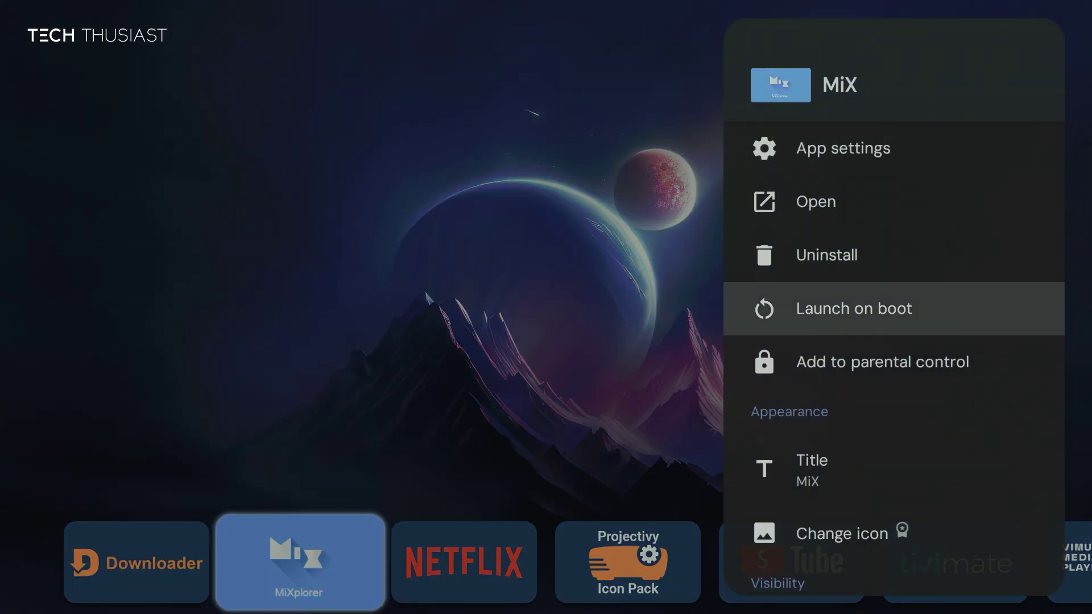
{"action": "key", "text": "Return"}
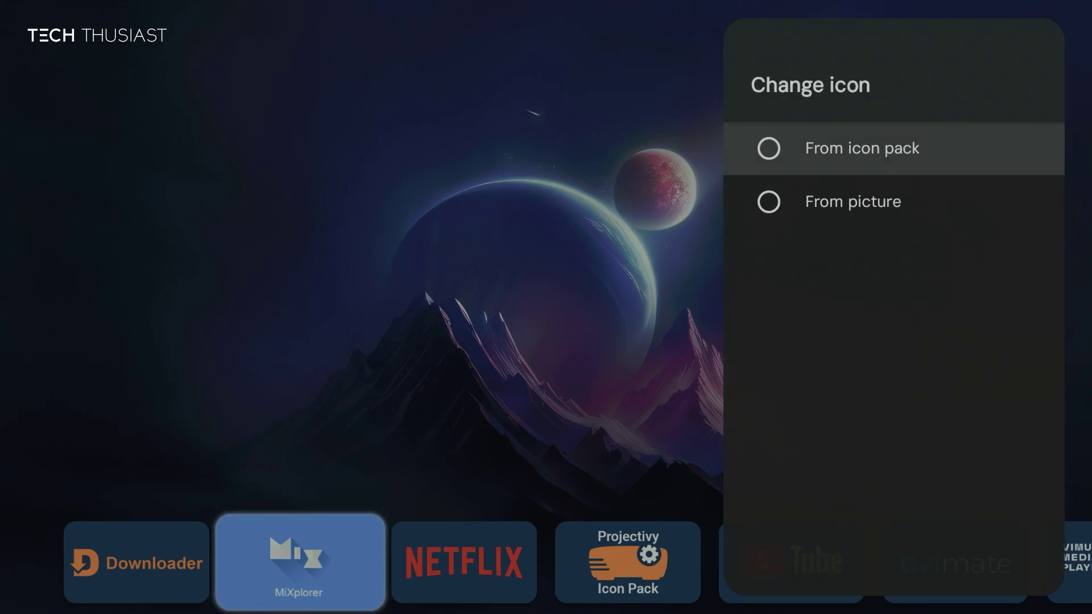
{"action": "key", "text": "Return"}
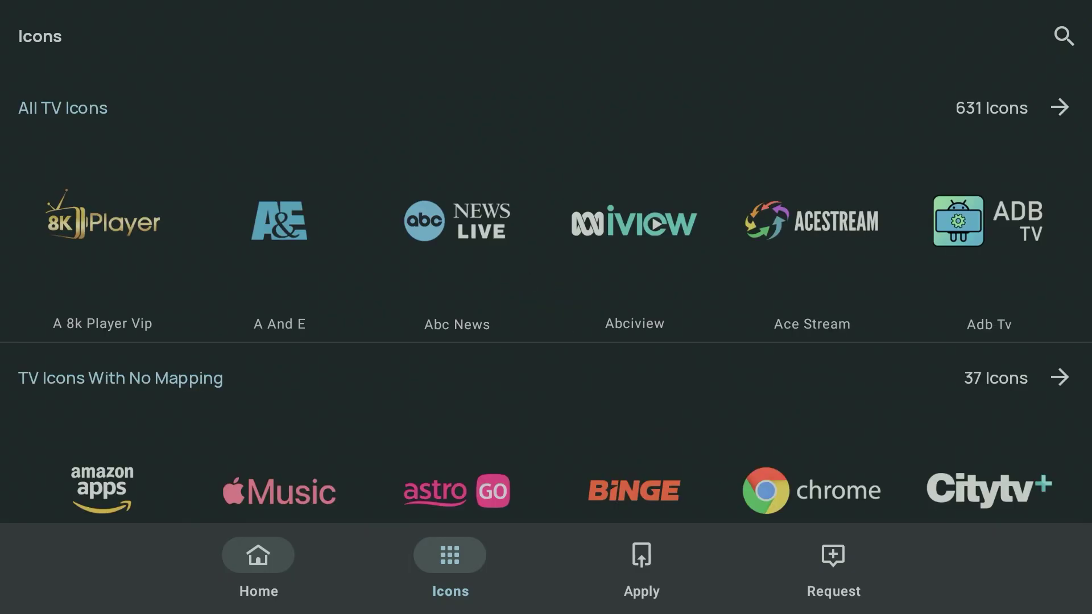
Step: Open the full All TV Icons collection and look through its first rows
{"action": "key", "text": "Up"}
{"action": "key", "text": "Up"}
{"action": "key", "text": "Up"}
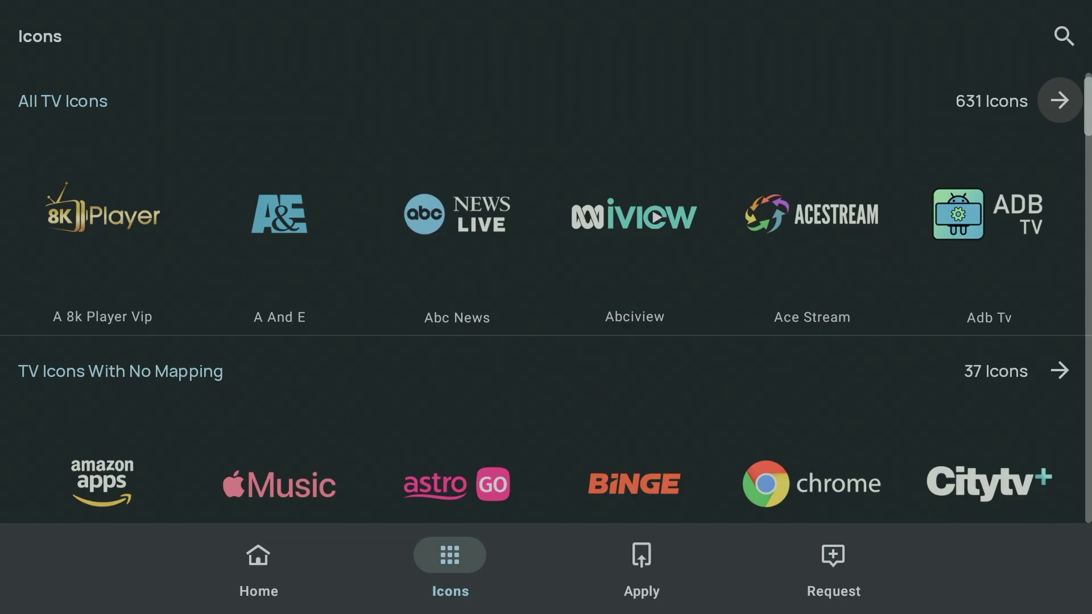
{"action": "key", "text": "Return"}
{"action": "key", "text": "Down"}
{"action": "key", "text": "Down"}
{"action": "key", "text": "Down"}
{"action": "key", "text": "Down"}
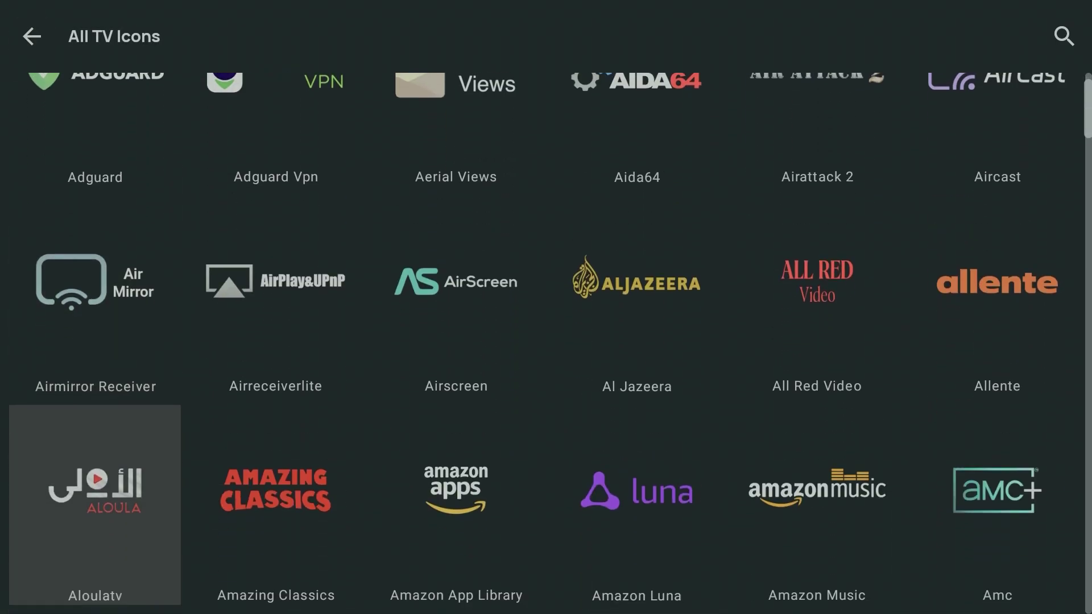
{"action": "key", "text": "Up"}
{"action": "key", "text": "Up"}
{"action": "key", "text": "Up"}
{"action": "key", "text": "Up"}
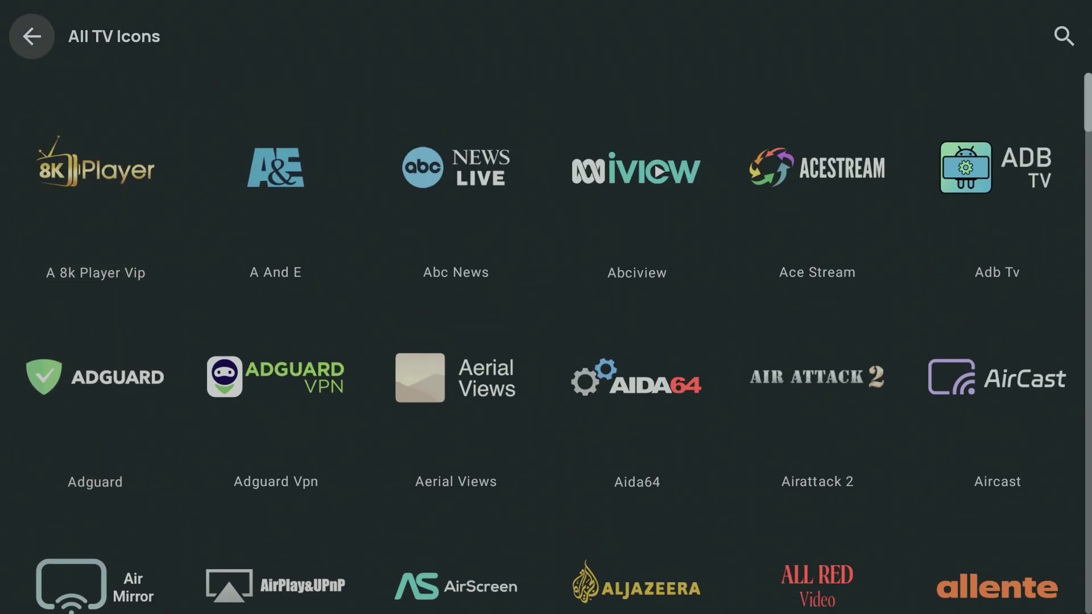
Step: Search All TV Icons for "mix"
{"action": "key", "text": "Right"}
{"action": "key", "text": "Return"}
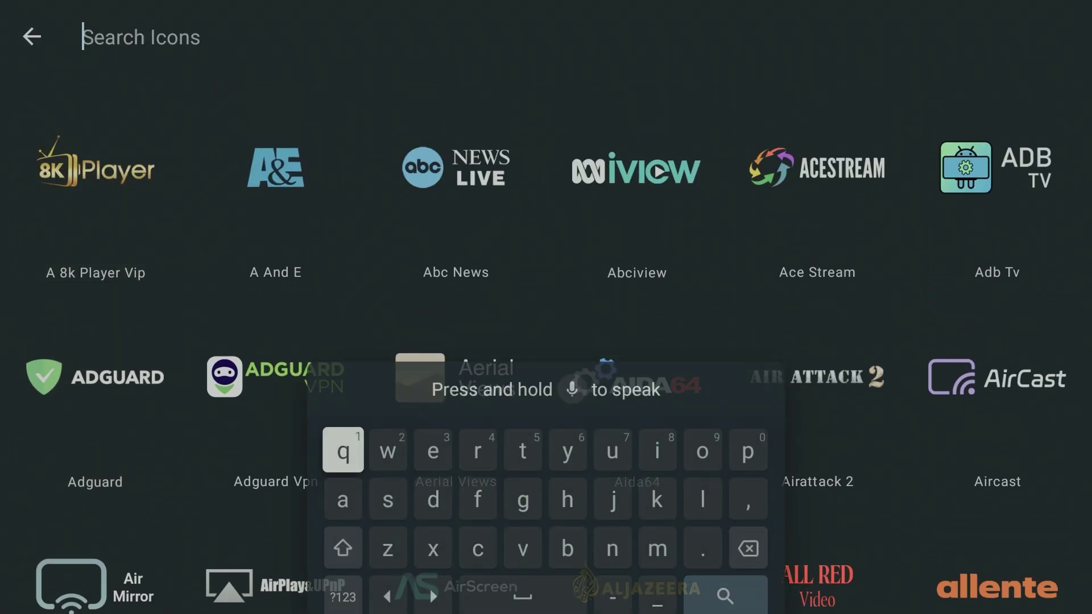
{"action": "key", "text": "Down"}
{"action": "key", "text": "Down"}
{"action": "key", "text": "Right"}
{"action": "key", "text": "Right"}
{"action": "key", "text": "Right"}
{"action": "key", "text": "Right"}
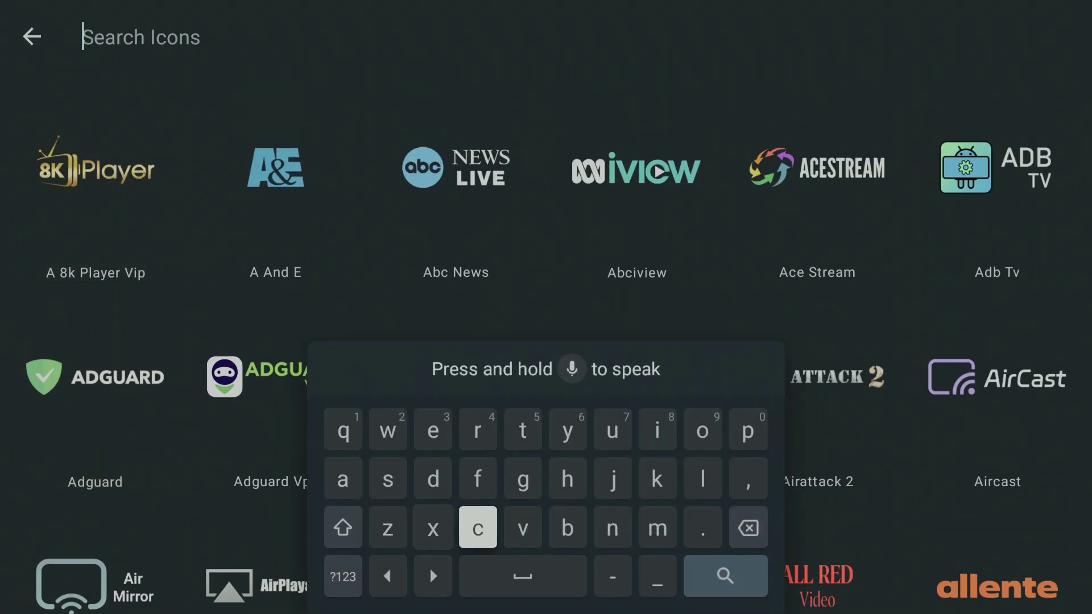
{"action": "key", "text": "Right"}
{"action": "key", "text": "Right"}
{"action": "key", "text": "Right"}
{"action": "key", "text": "Return"}
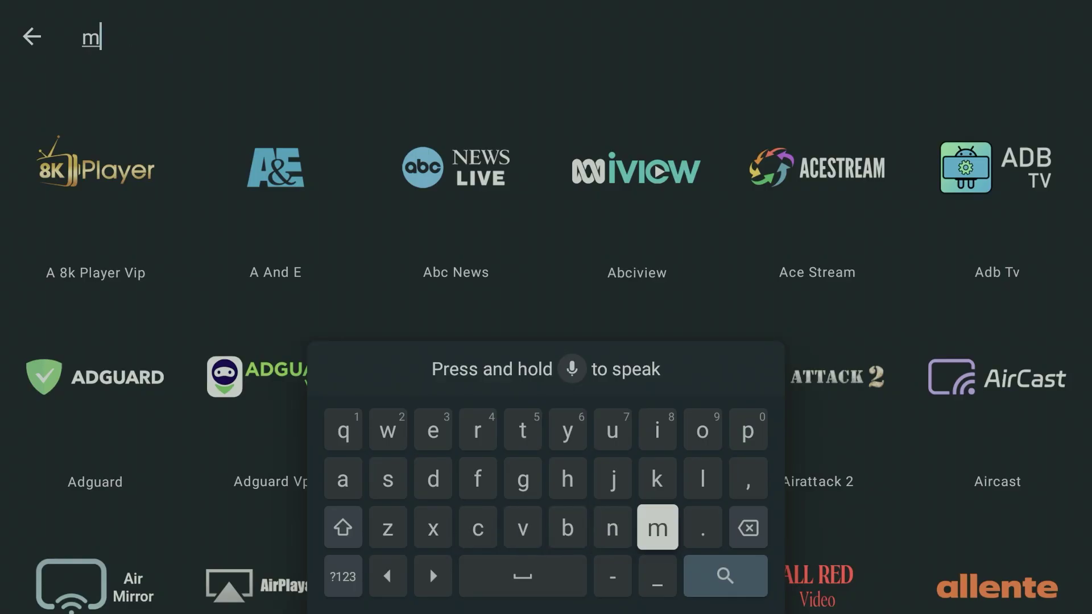
{"action": "key", "text": "Up"}
{"action": "key", "text": "Up"}
{"action": "key", "text": "Return"}
{"action": "key", "text": "Down"}
{"action": "key", "text": "Down"}
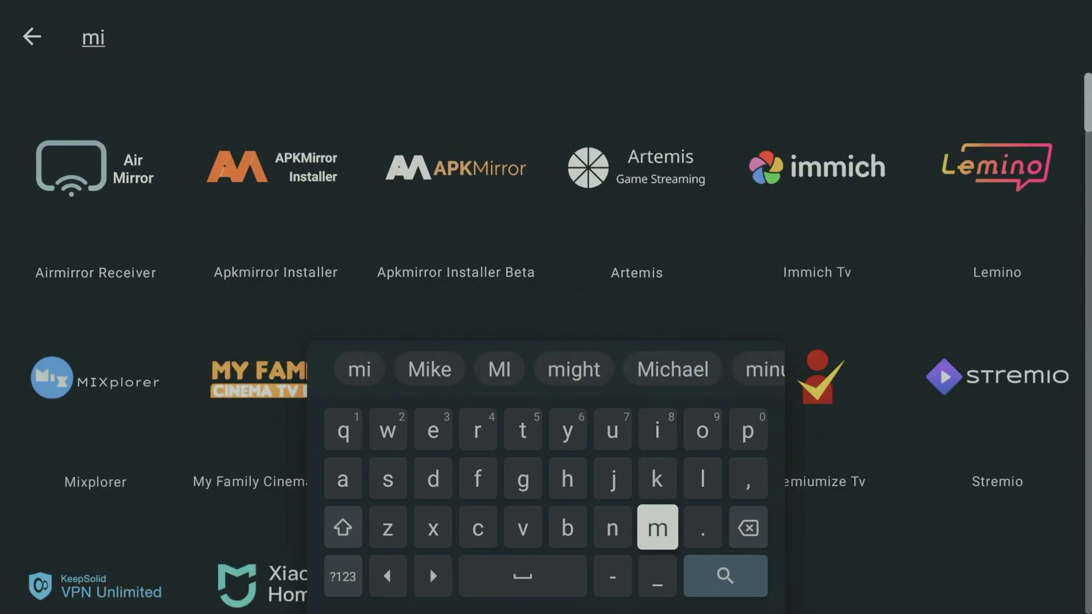
{"action": "key", "text": "Left"}
{"action": "key", "text": "Left"}
{"action": "key", "text": "Left"}
{"action": "key", "text": "Left"}
{"action": "key", "text": "Left"}
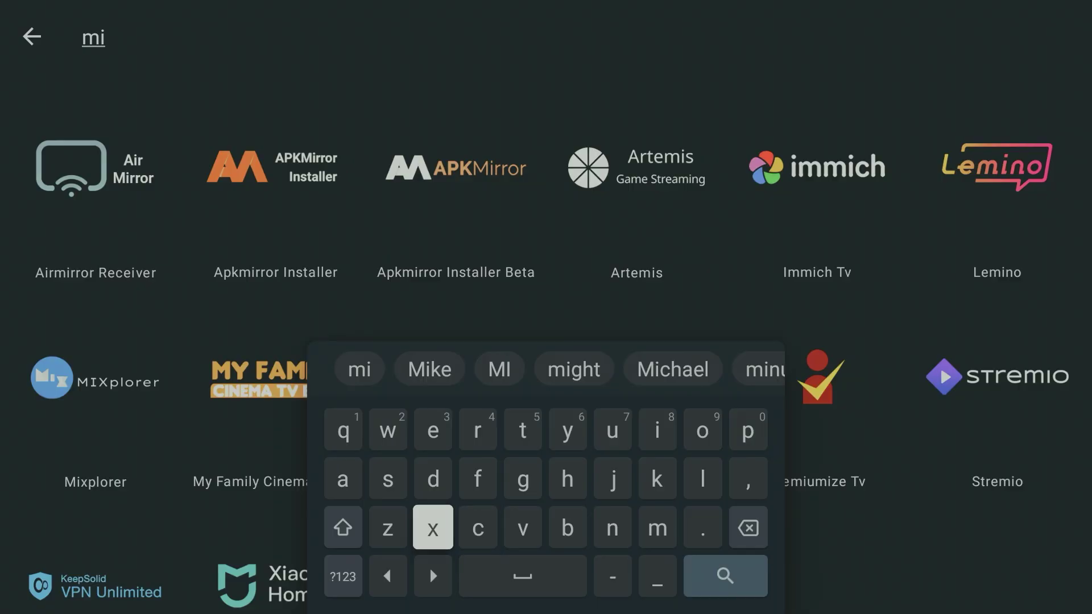
{"action": "key", "text": "Return"}
{"action": "key", "text": "Escape"}
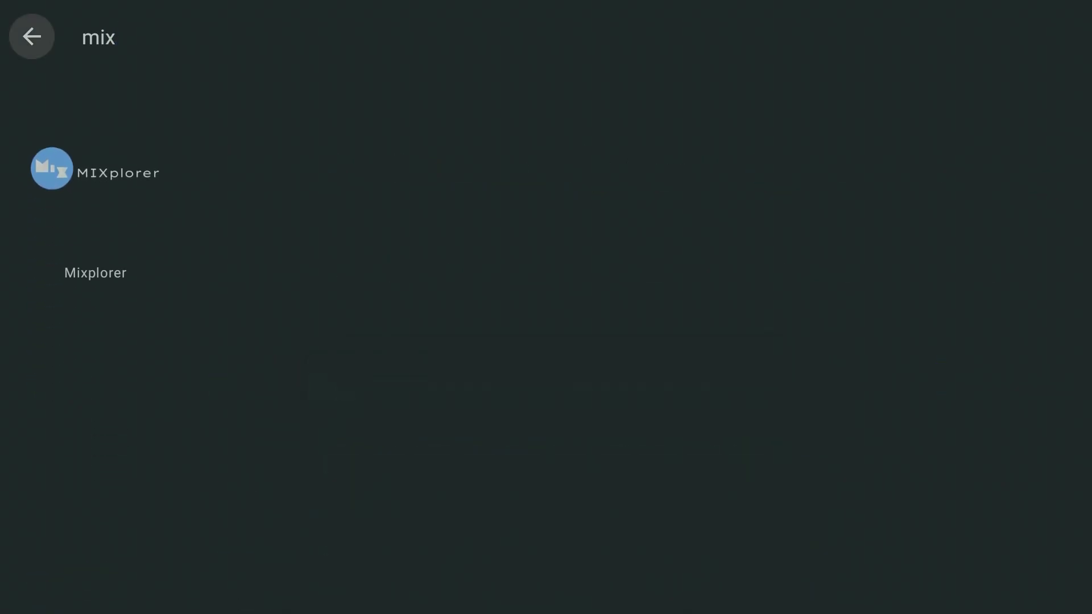
Step: Assign the Mixplorer icon to the MiXplorer tile and return to the home screen
{"action": "key", "text": "Down"}
{"action": "key", "text": "Return"}
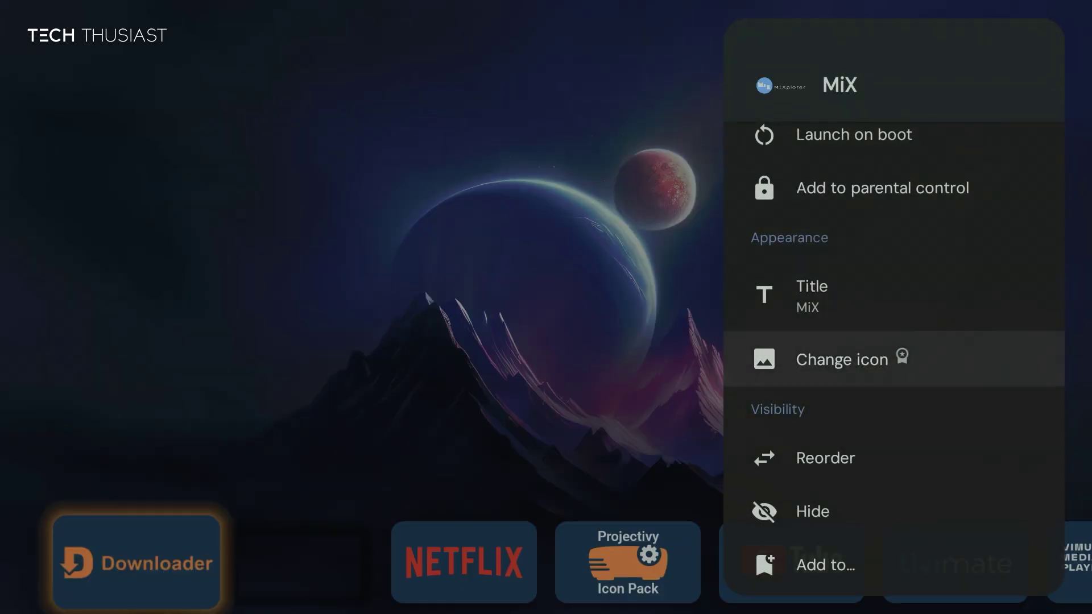
{"action": "key", "text": "Escape"}
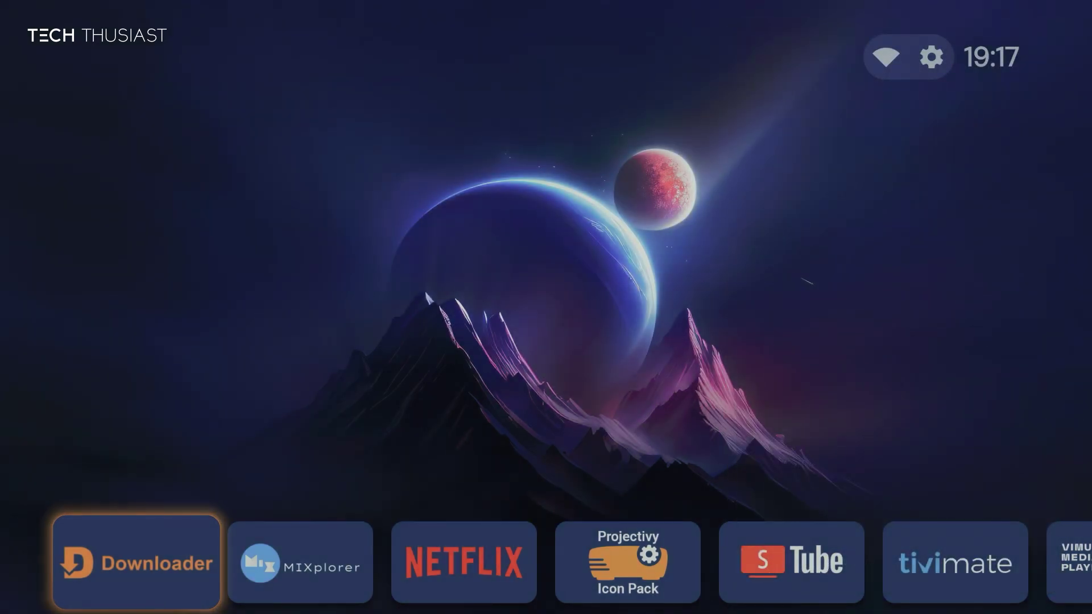
Step: Open the Projectivy Launcher settings from the home screen
{"action": "key", "text": "Right"}
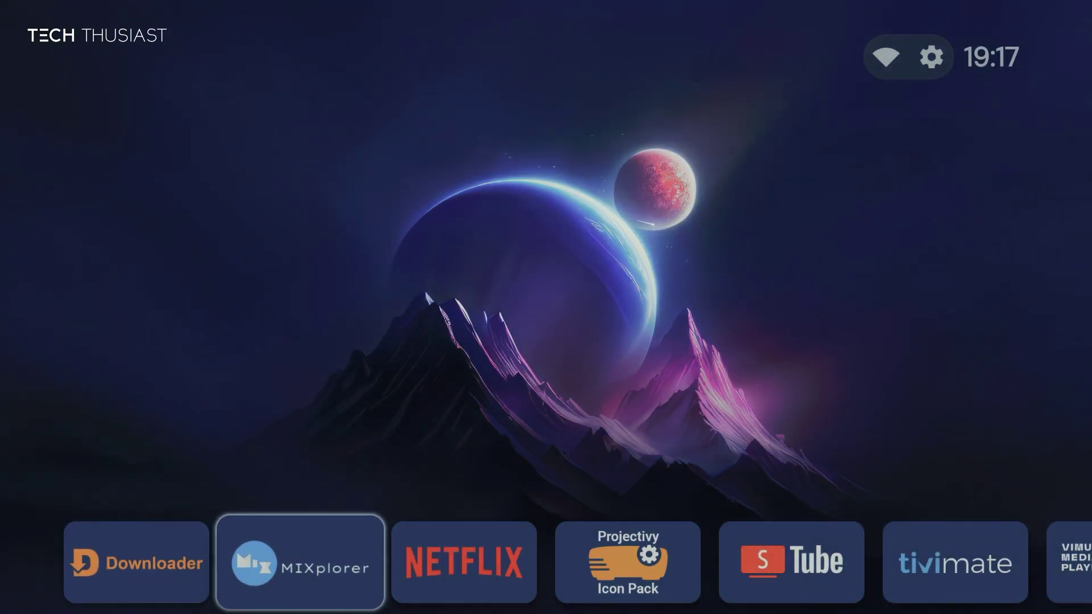
{"action": "key", "text": "Right"}
{"action": "key", "text": "Right"}
{"action": "key", "text": "Right"}
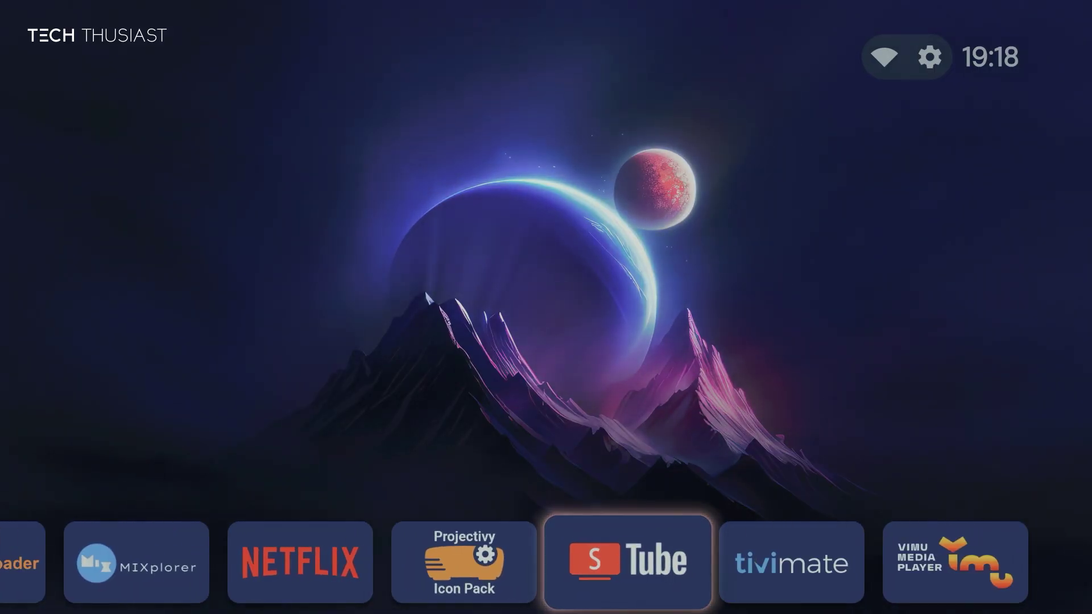
{"action": "key", "text": "Up"}
{"action": "key", "text": "Return"}
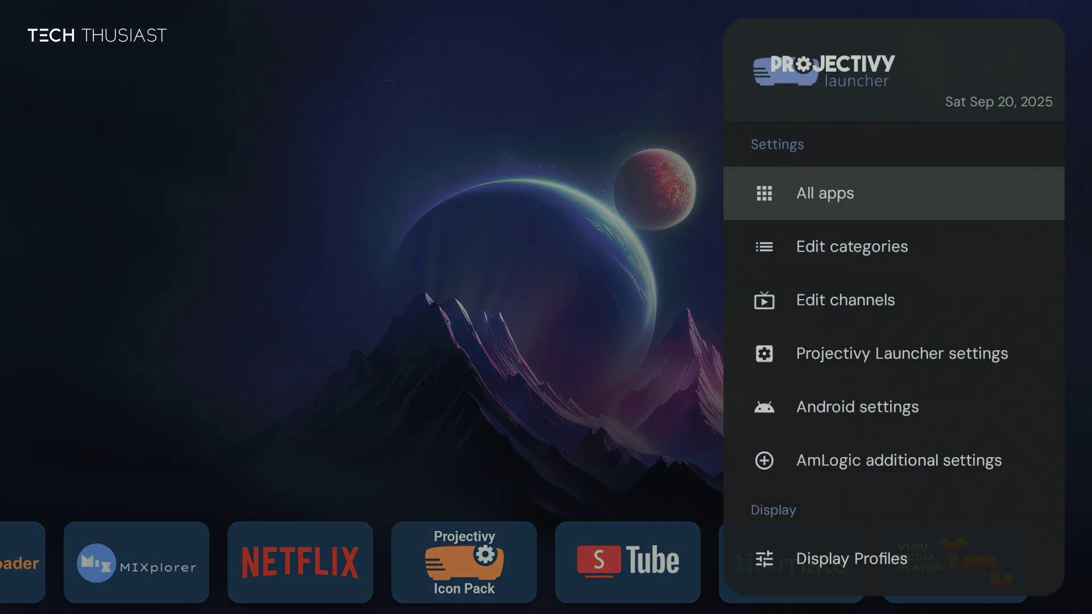
{"action": "key", "text": "Down"}
{"action": "key", "text": "Down"}
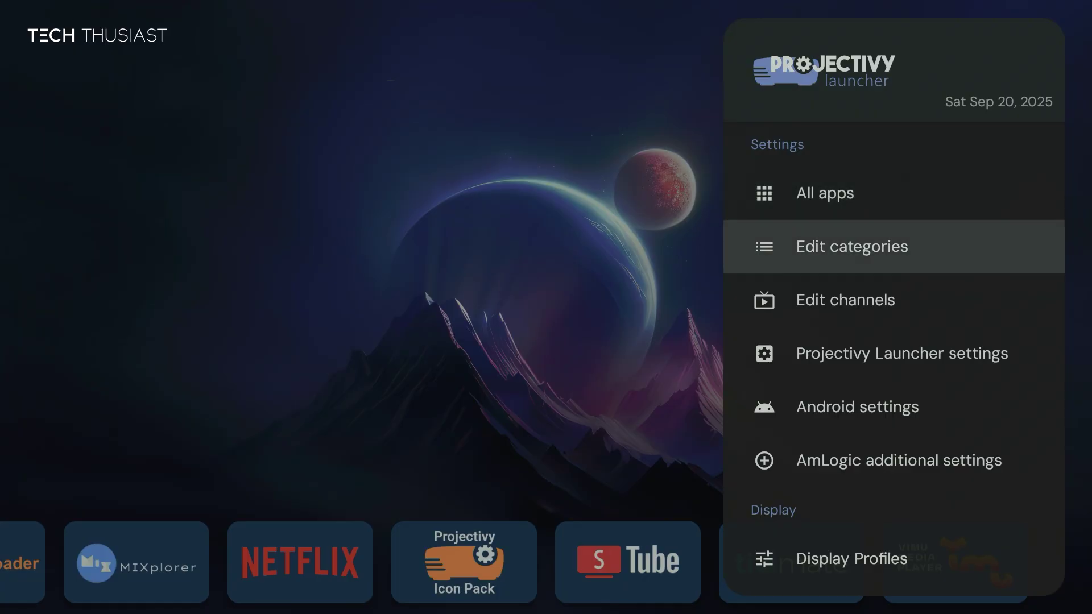
{"action": "key", "text": "Down"}
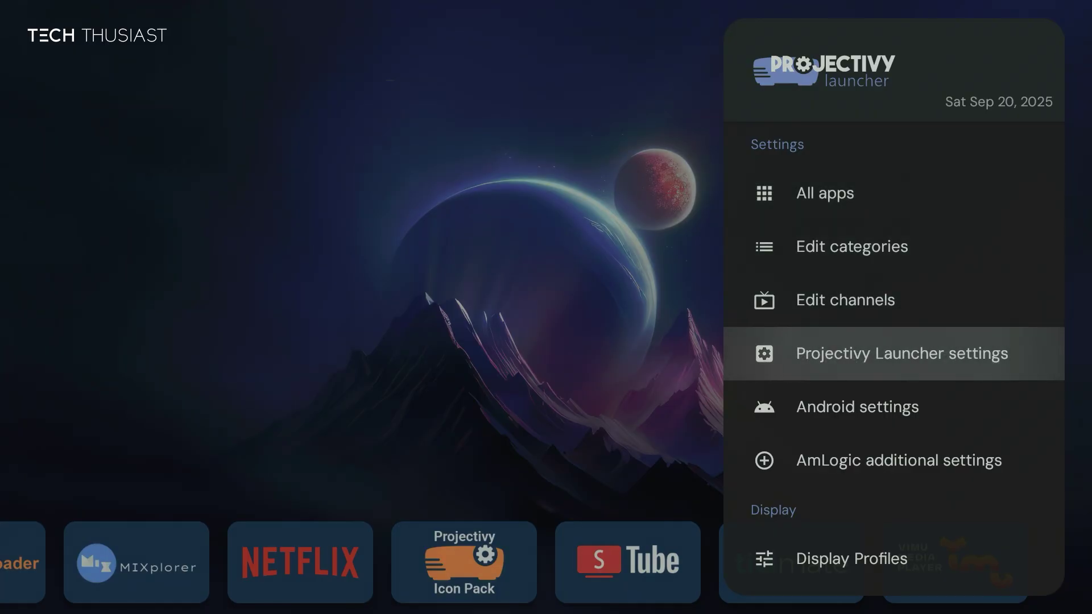
{"action": "key", "text": "Return"}
Step: Open the Cards settings within the launcher's Appearance settings
{"action": "key", "text": "Down"}
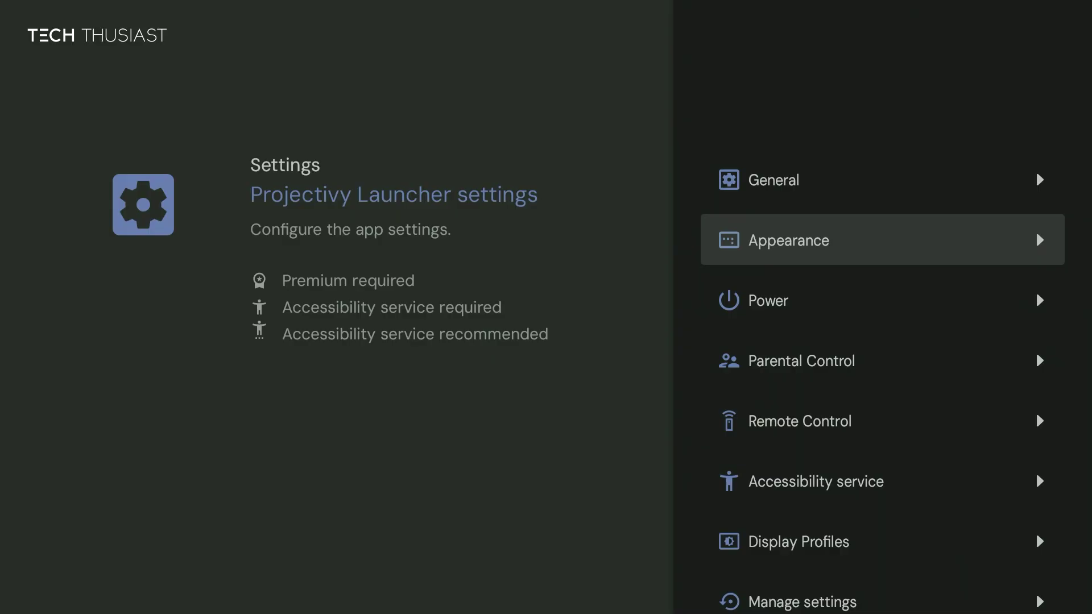
{"action": "key", "text": "Return"}
{"action": "key", "text": "Down"}
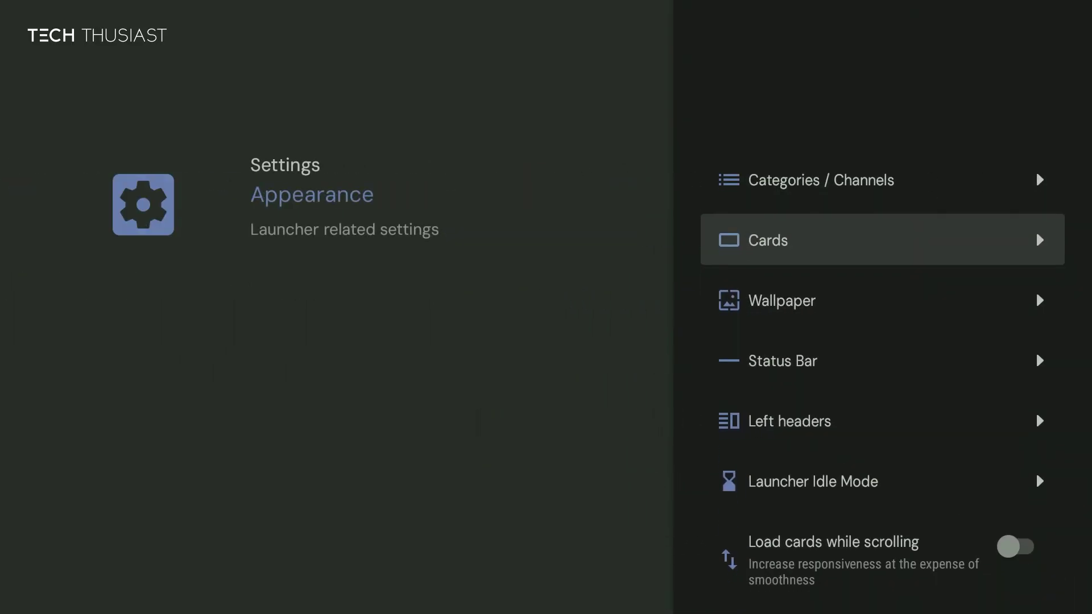
{"action": "key", "text": "Return"}
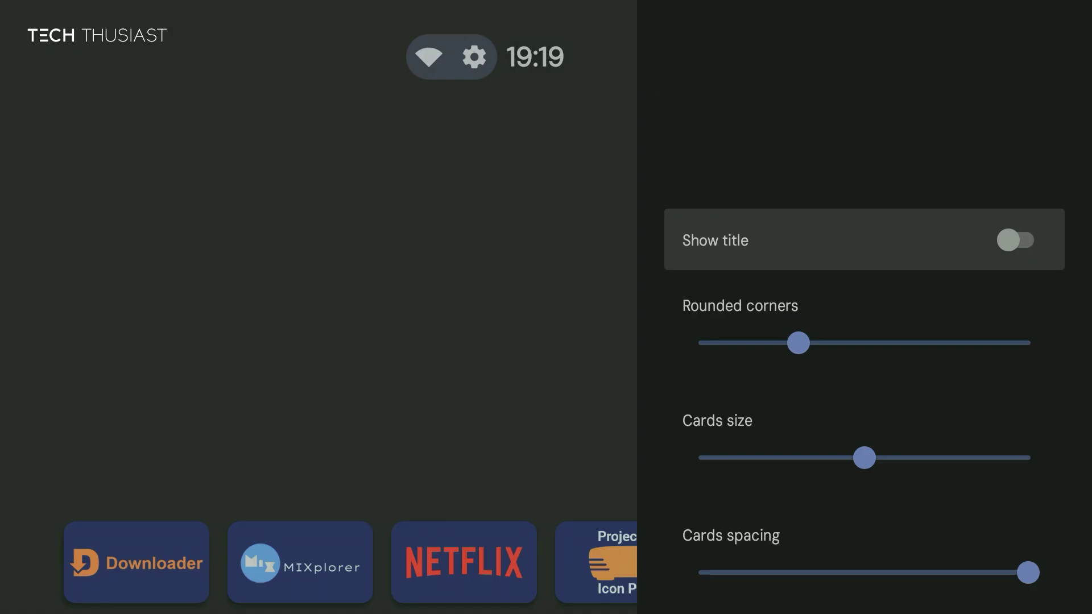
Step: Remove the background color from the app cards by choosing the no-color option and confirming it
{"action": "key", "text": "Down"}
{"action": "key", "text": "Down"}
{"action": "key", "text": "Down"}
{"action": "key", "text": "Down"}
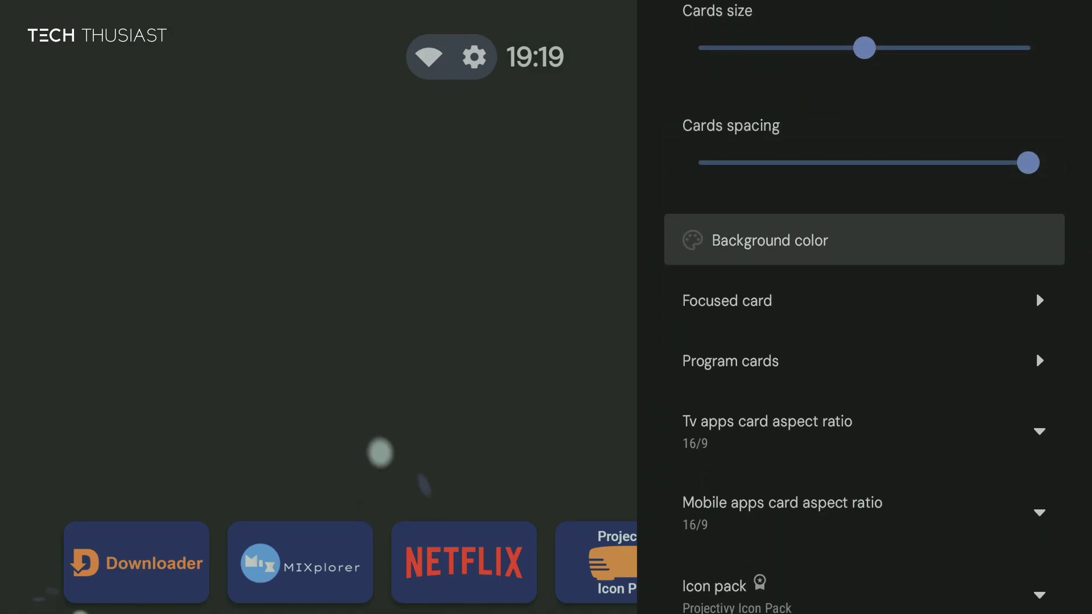
{"action": "key", "text": "Return"}
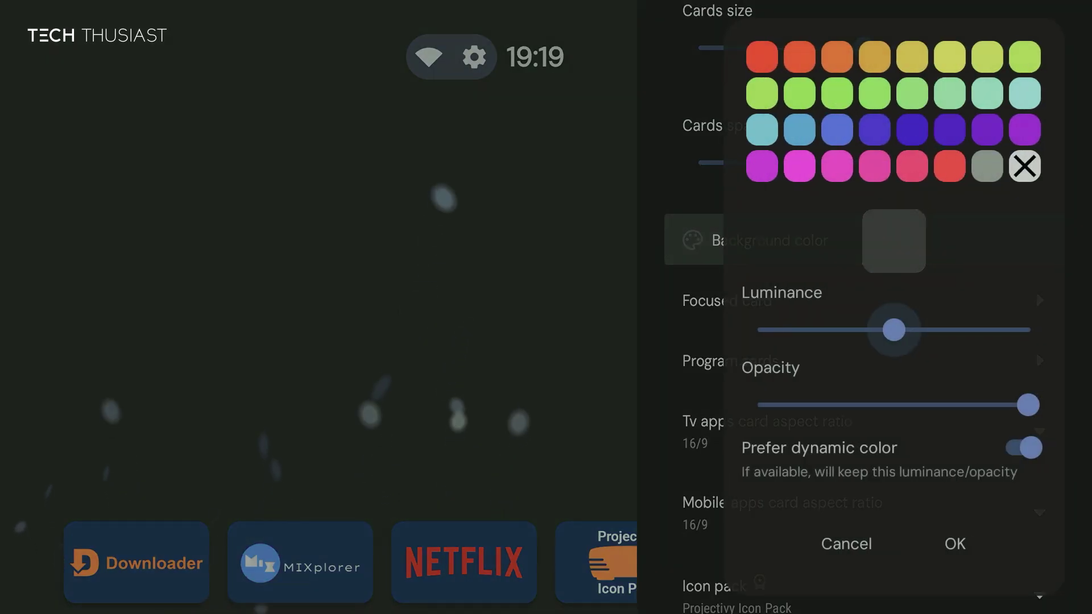
{"action": "key", "text": "Down"}
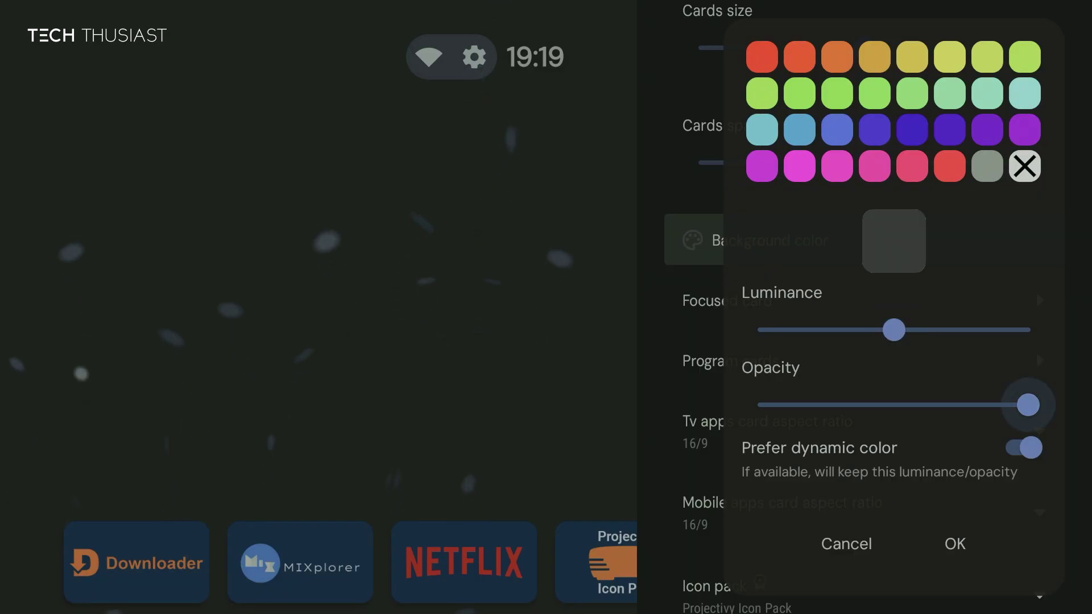
{"action": "key", "text": "Up"}
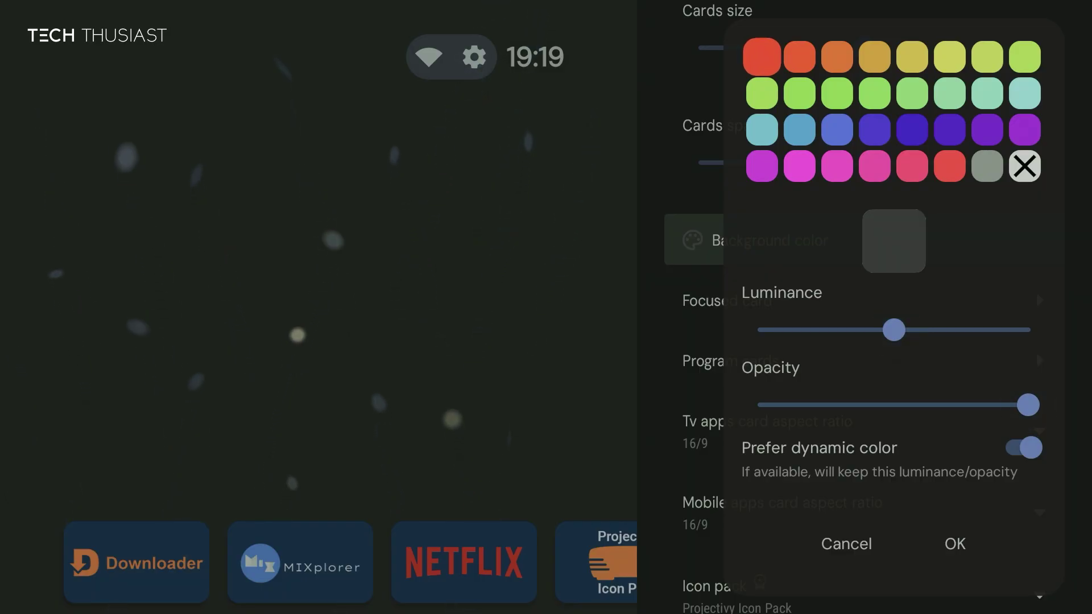
{"action": "key", "text": "Down"}
{"action": "key", "text": "Down"}
{"action": "key", "text": "Down"}
{"action": "key", "text": "Right"}
{"action": "key", "text": "Right"}
{"action": "key", "text": "Right"}
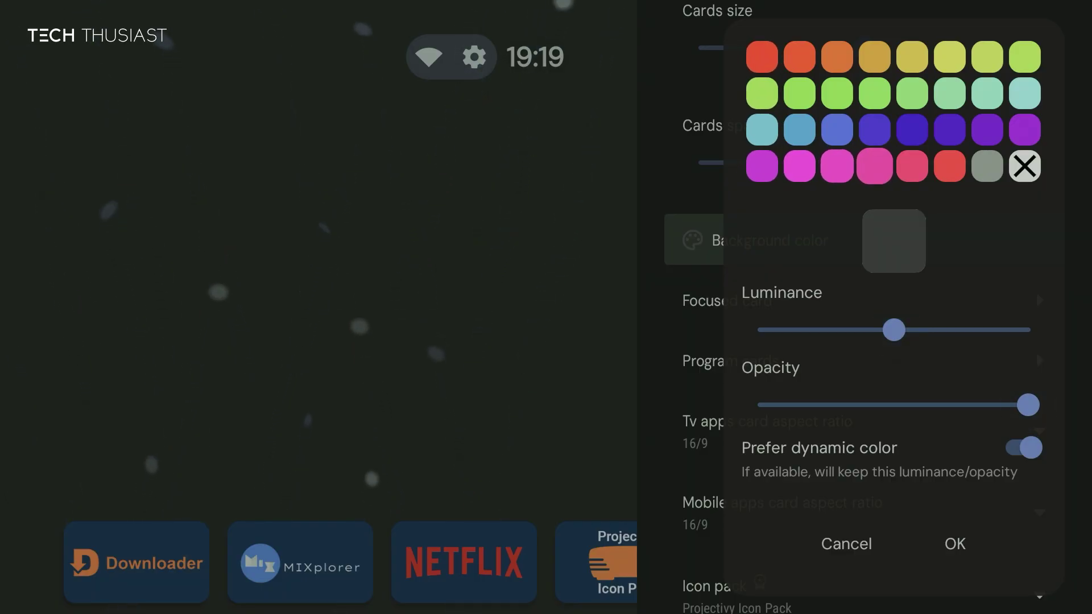
{"action": "key", "text": "Right"}
{"action": "key", "text": "Right"}
{"action": "key", "text": "Right"}
{"action": "key", "text": "Right"}
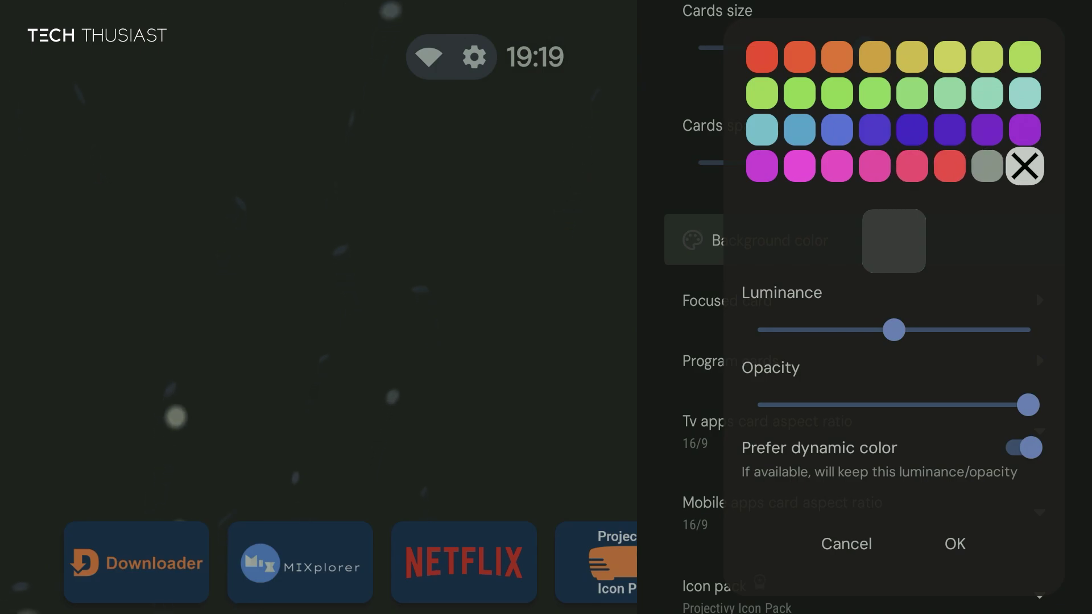
{"action": "key", "text": "Return"}
{"action": "key", "text": "Down"}
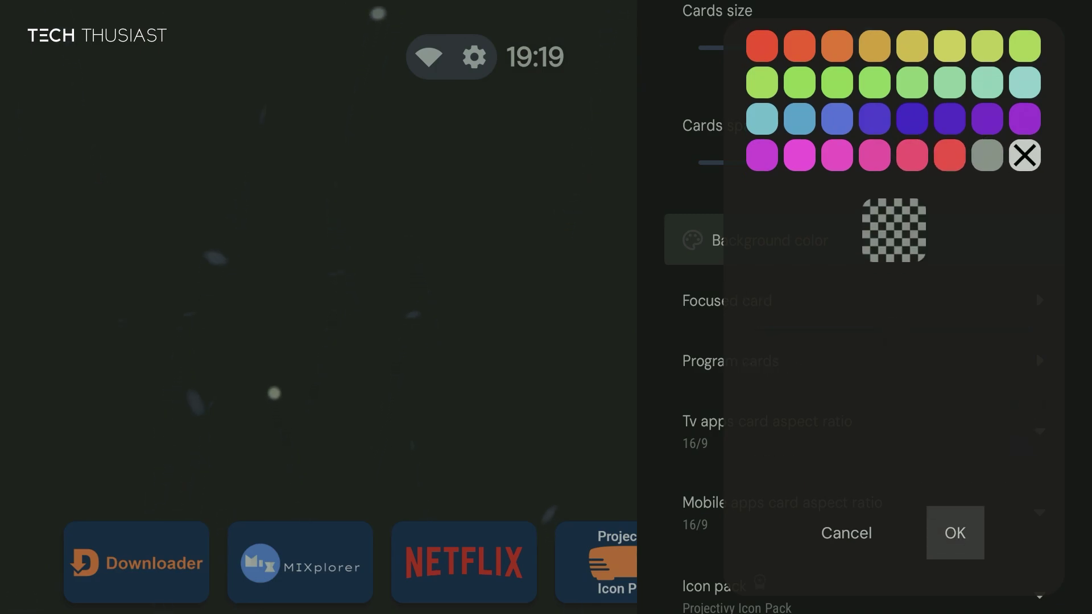
{"action": "key", "text": "Return"}
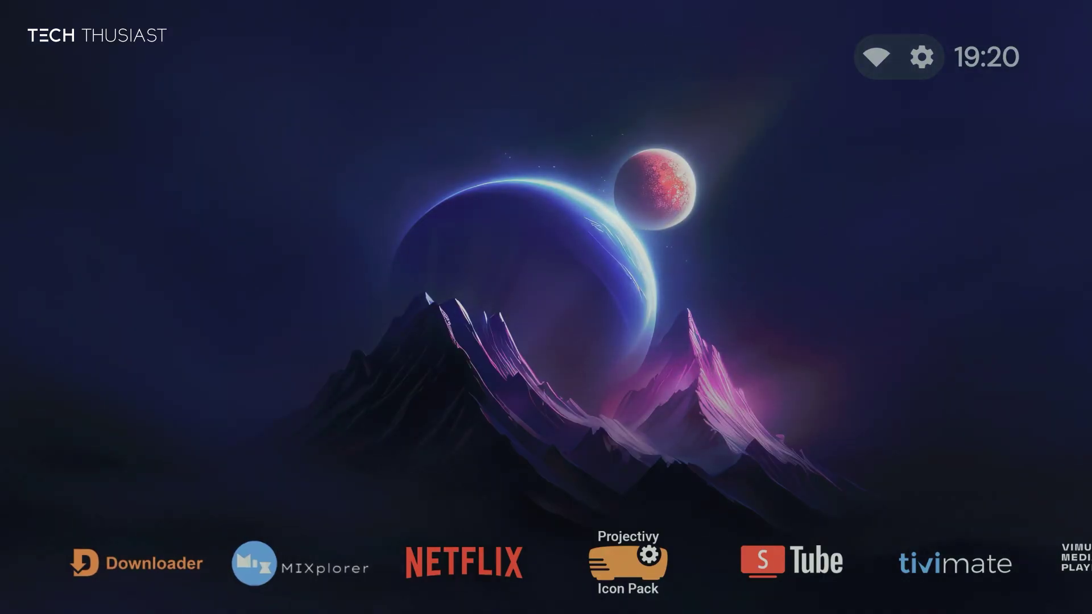
Step: Start changing the sm64ex-coop tile's icon in the second app row, choosing the new one from a picture
{"action": "key", "text": "Right"}
{"action": "key", "text": "Left"}
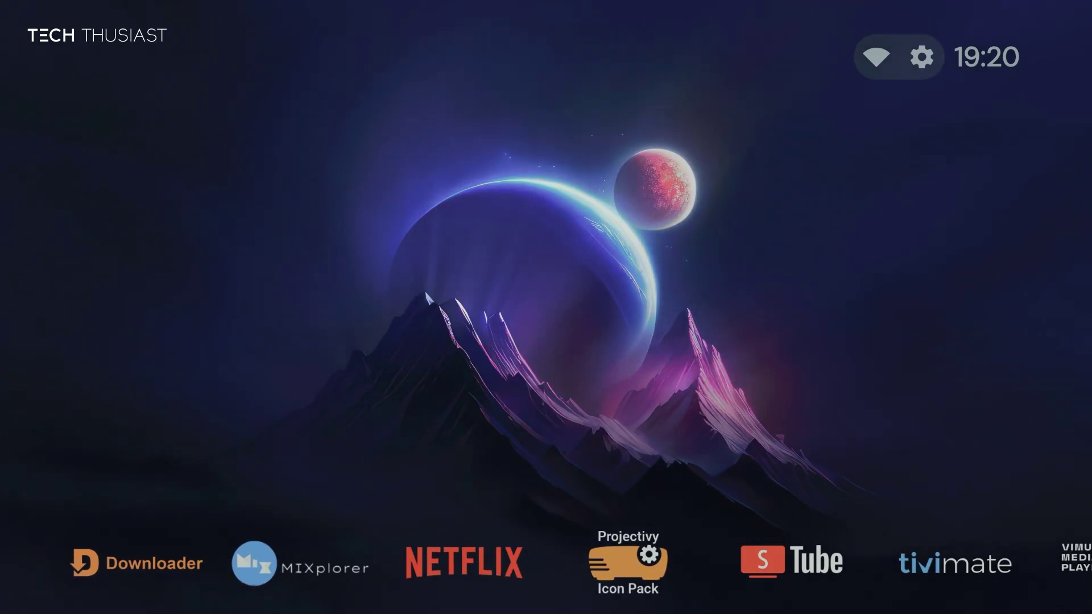
{"action": "key", "text": "Down"}
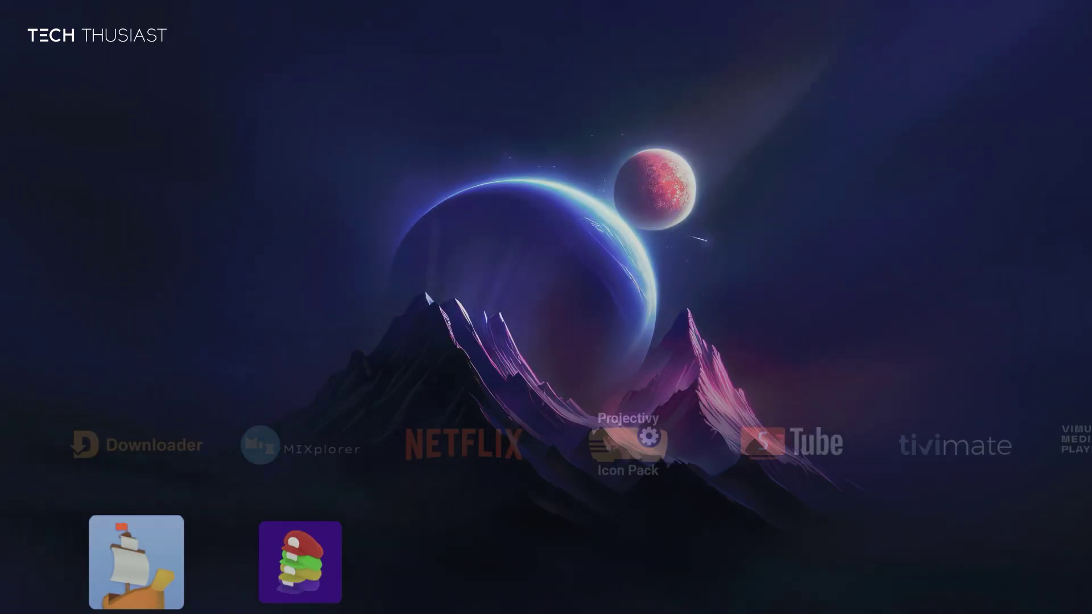
{"action": "key", "text": "Right"}
{"action": "key", "text": "Return"}
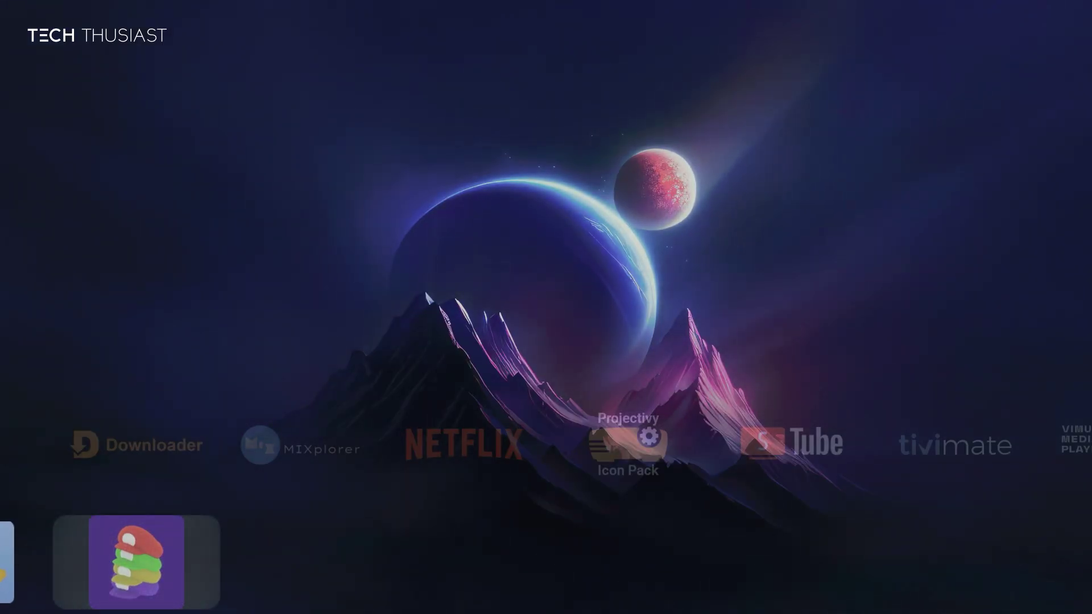
{"action": "key", "text": "Down"}
{"action": "key", "text": "Down"}
{"action": "key", "text": "Down"}
{"action": "key", "text": "Down"}
{"action": "key", "text": "Down"}
{"action": "key", "text": "Down"}
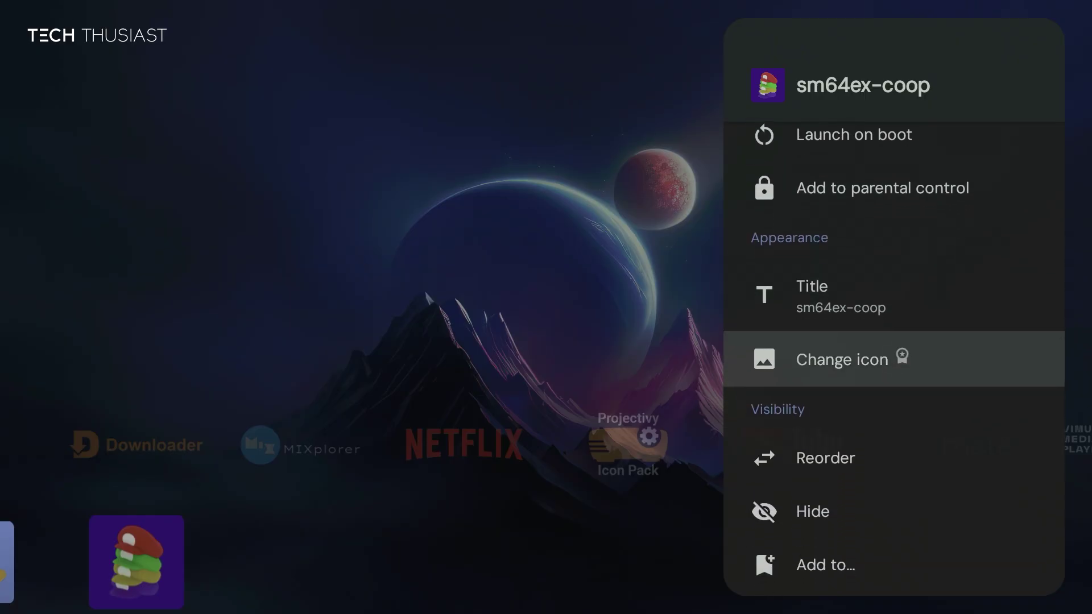
{"action": "key", "text": "Return"}
{"action": "key", "text": "Down"}
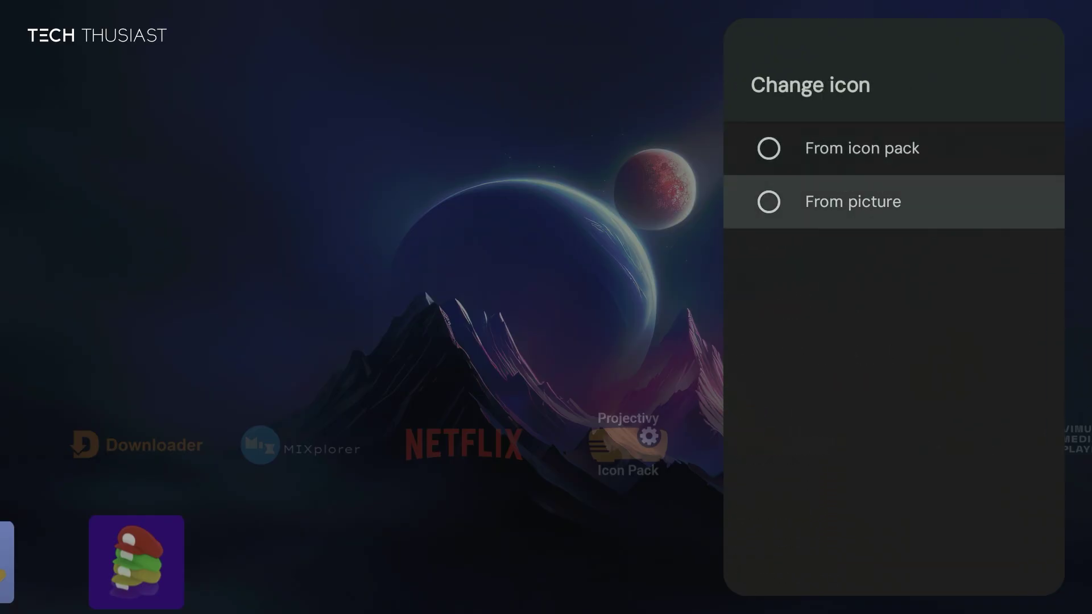
{"action": "key", "text": "Return"}
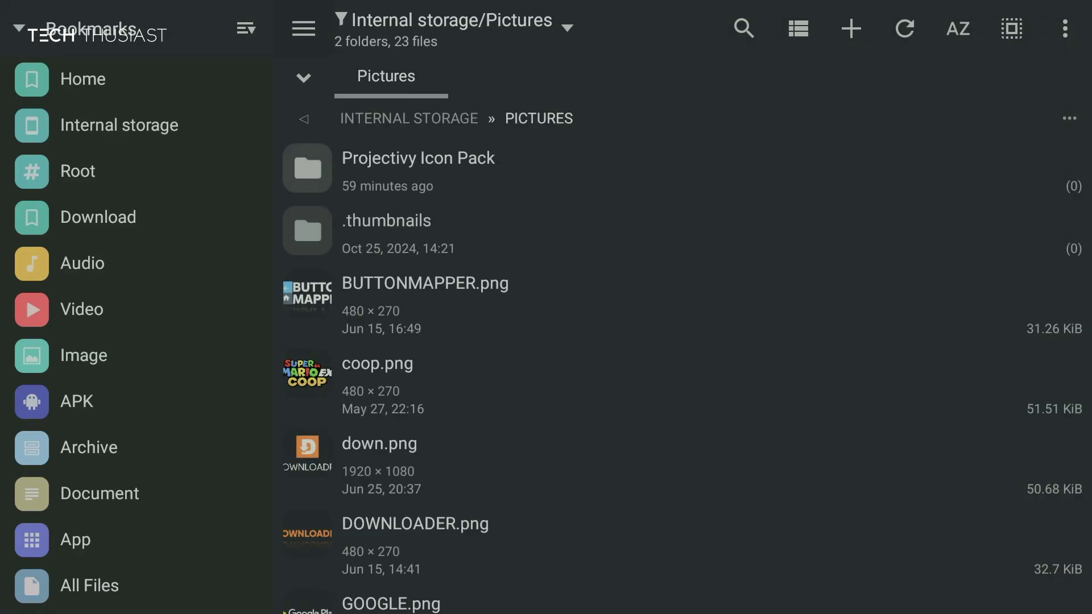
Step: Assign coop.png from the Pictures folder as the sm64ex-coop tile's icon and return to the home screen
{"action": "key", "text": "Down"}
{"action": "key", "text": "Down"}
{"action": "key", "text": "Down"}
{"action": "key", "text": "Down"}
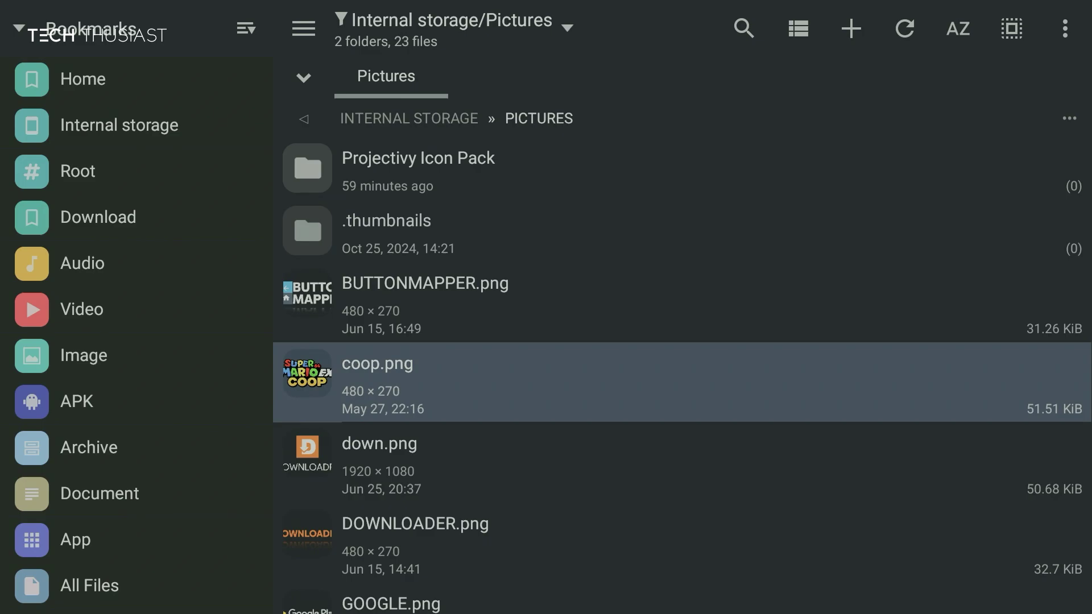
{"action": "key", "text": "Return"}
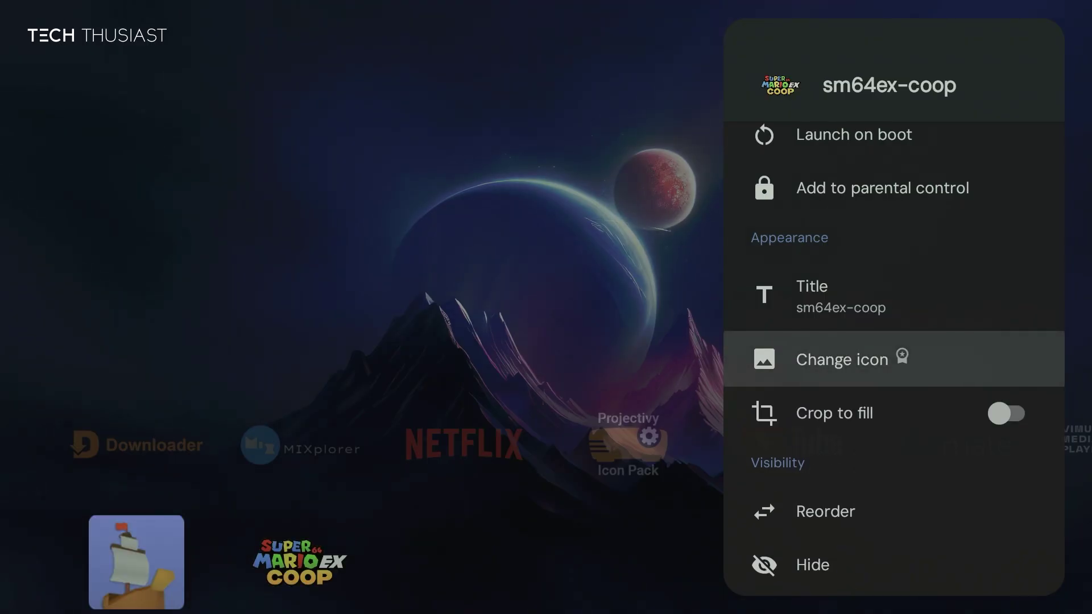
{"action": "key", "text": "Escape"}
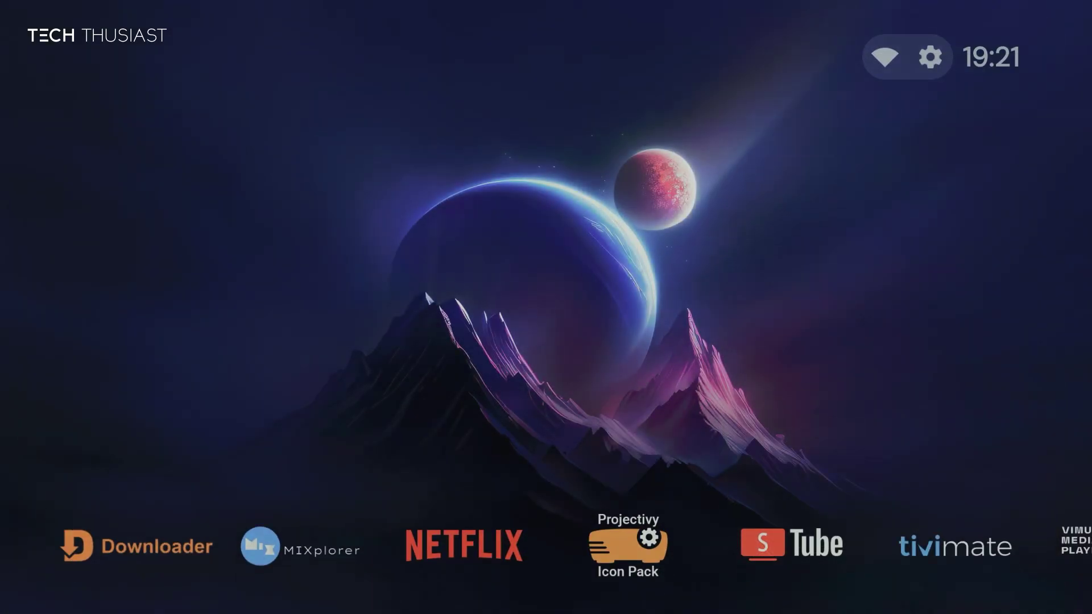
Step: Reset the sm64ex-coop tile's custom icon to its default and return to the home screen
{"action": "key", "text": "Down"}
{"action": "key", "text": "Up"}
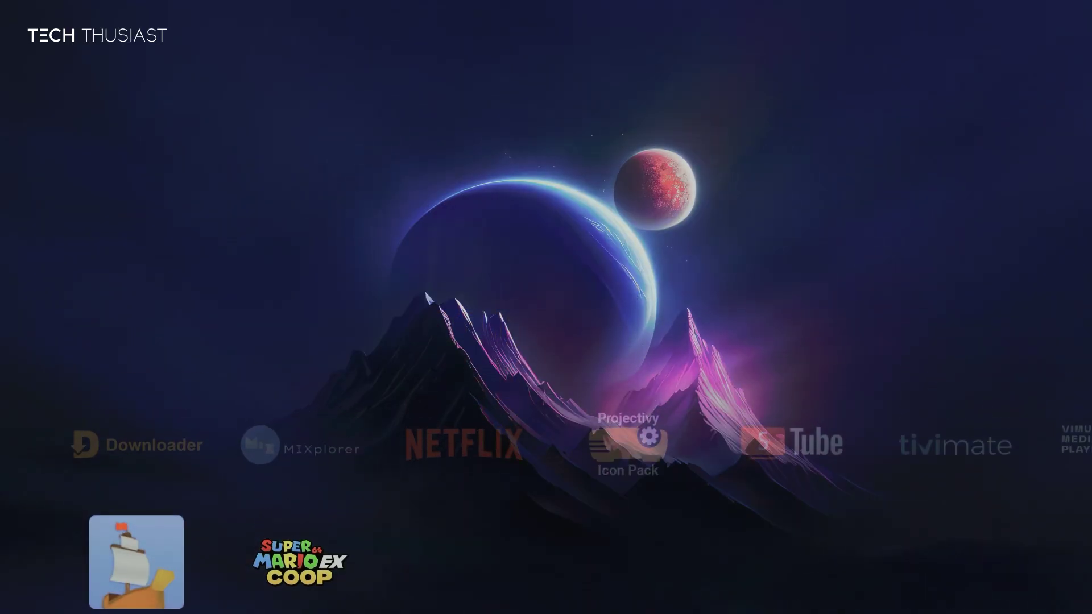
{"action": "key", "text": "Right"}
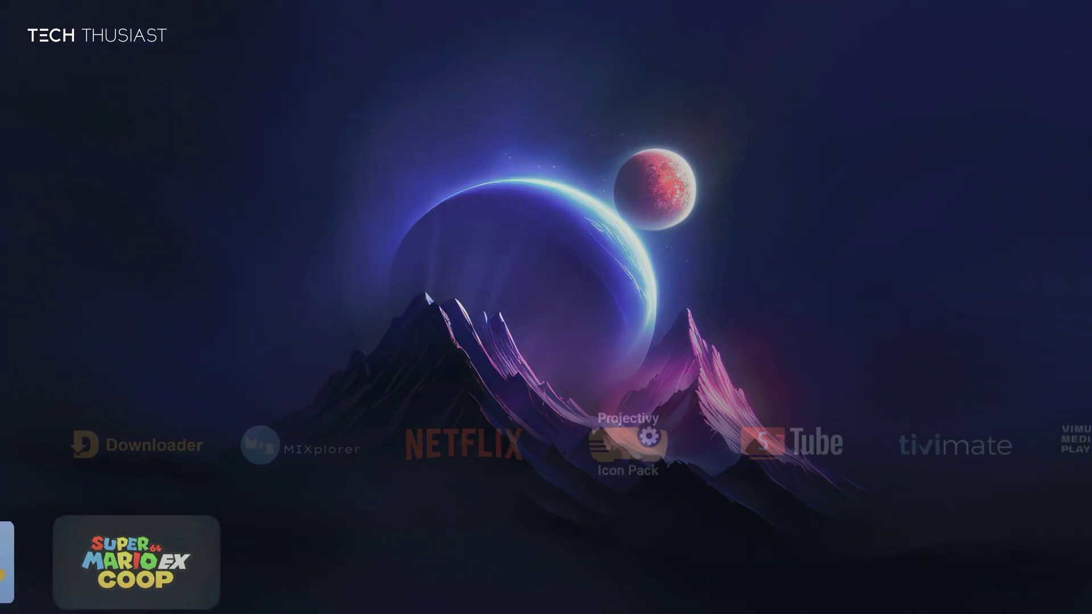
{"action": "key", "text": "Return"}
{"action": "key", "text": "Down"}
{"action": "key", "text": "Down"}
{"action": "key", "text": "Down"}
{"action": "key", "text": "Down"}
{"action": "key", "text": "Down"}
{"action": "key", "text": "Down"}
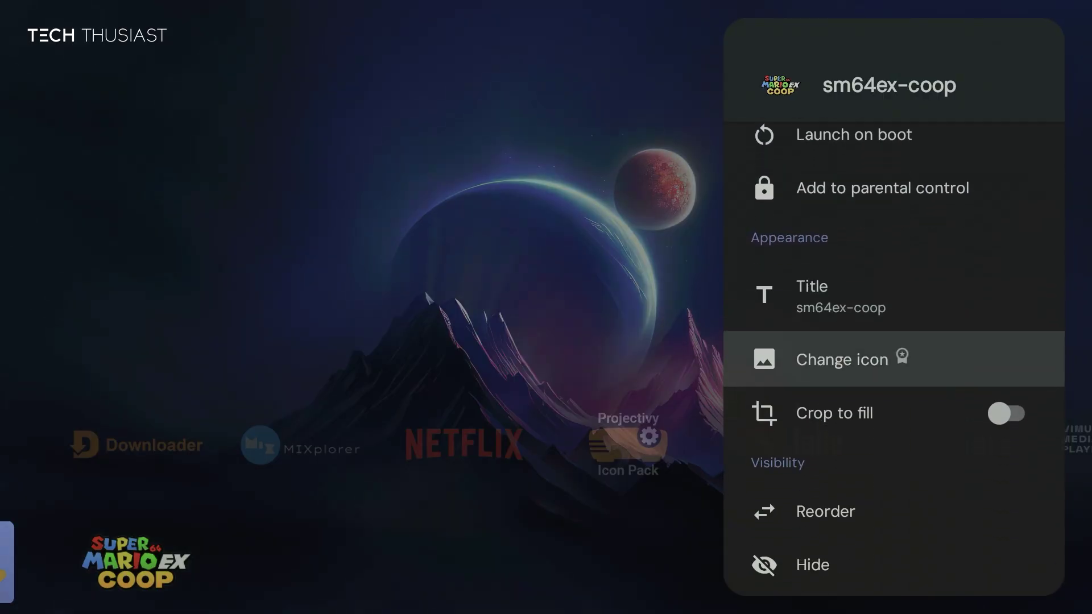
{"action": "key", "text": "Return"}
{"action": "key", "text": "Down"}
{"action": "key", "text": "Down"}
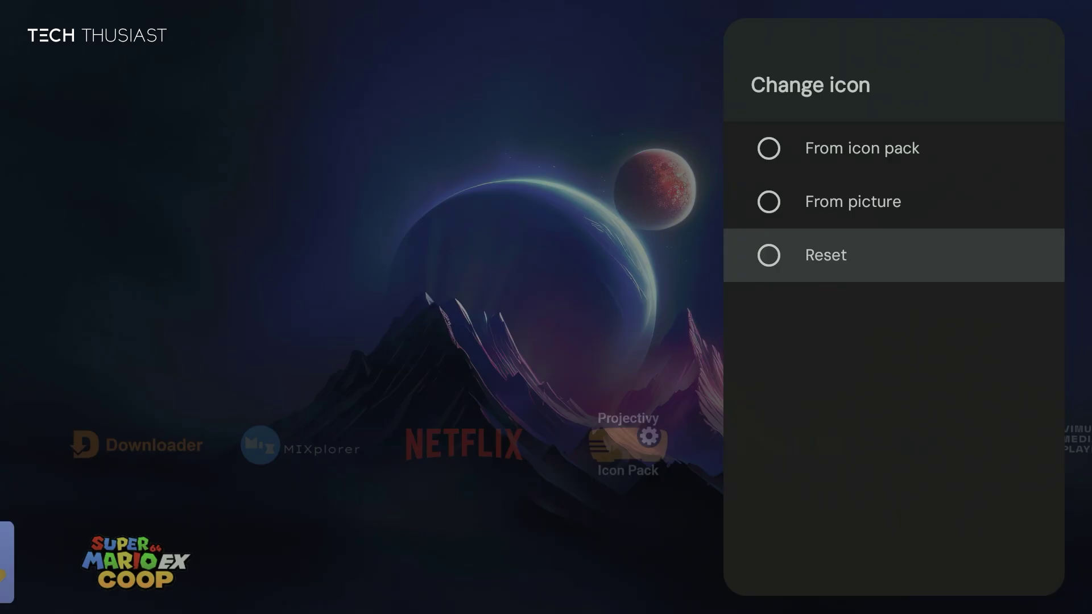
{"action": "key", "text": "Return"}
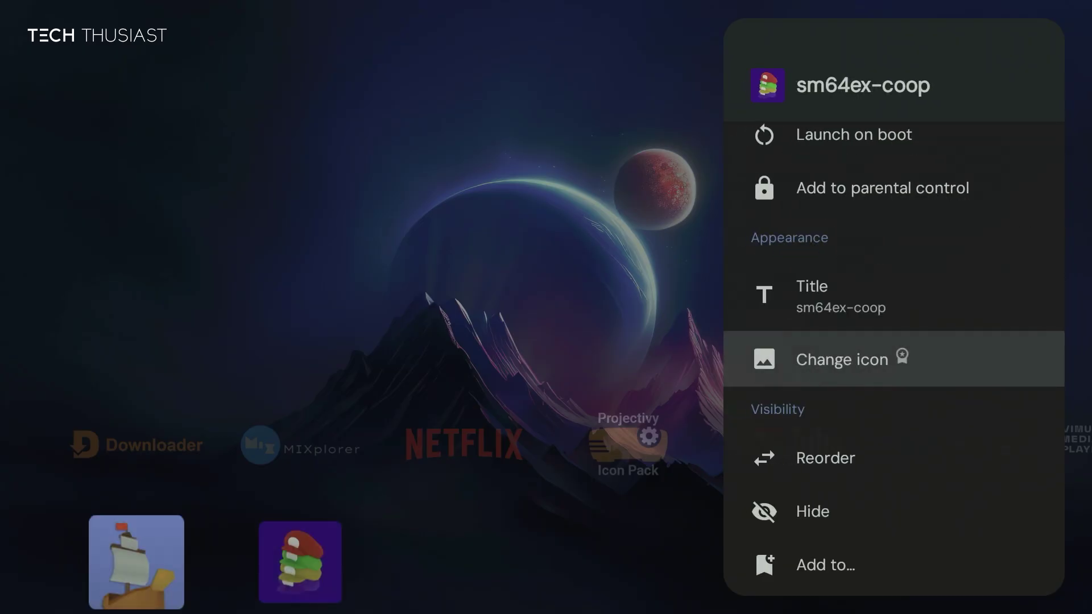
{"action": "key", "text": "Escape"}
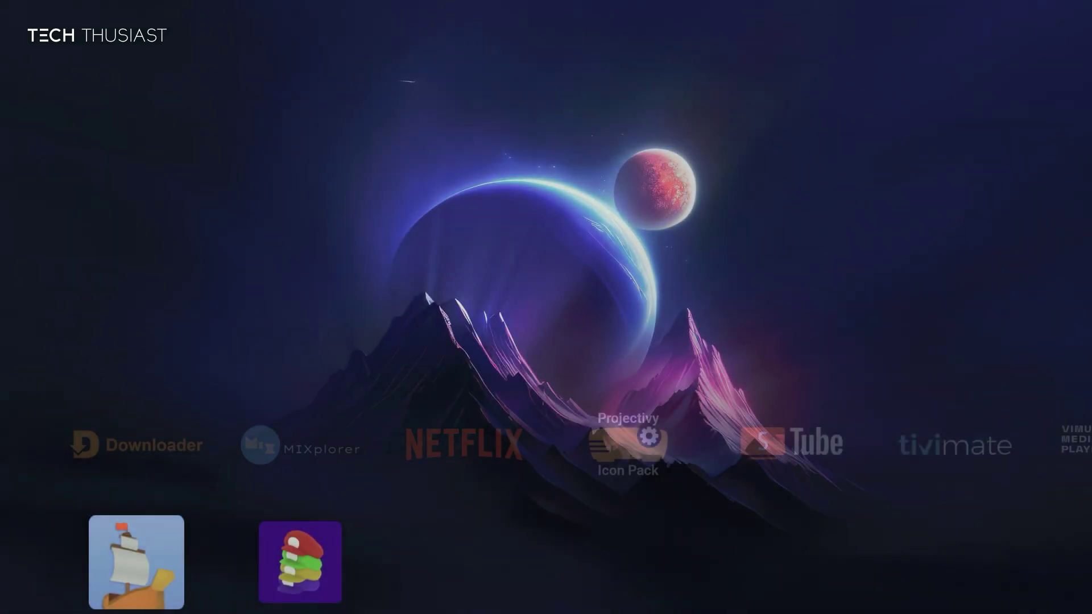
Step: Hide the Projectivy Icon Pack tile from the first app row of the home screen
{"action": "key", "text": "Up"}
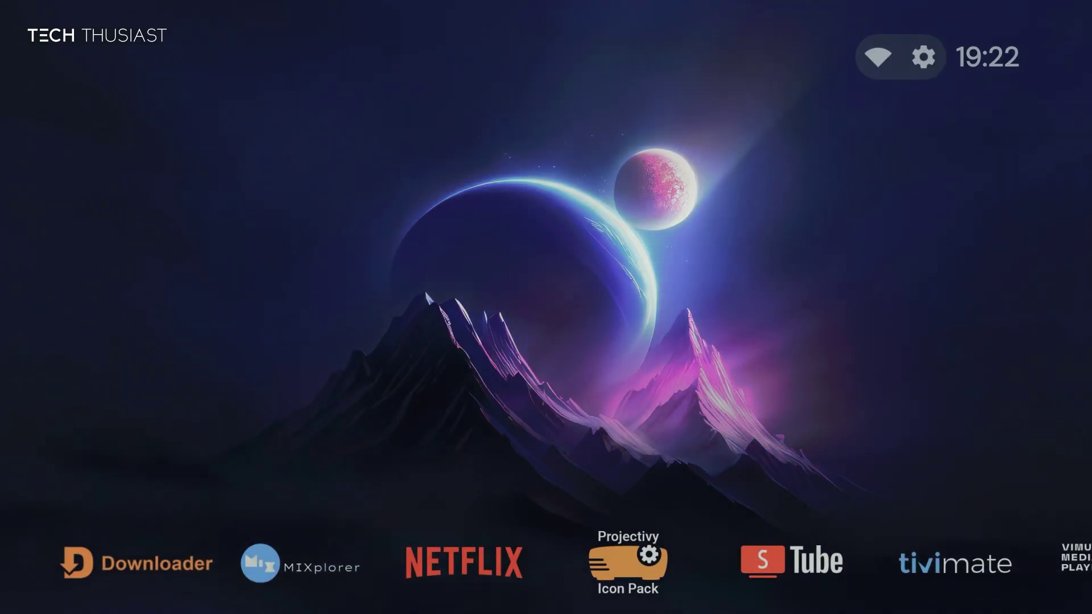
{"action": "key", "text": "Down"}
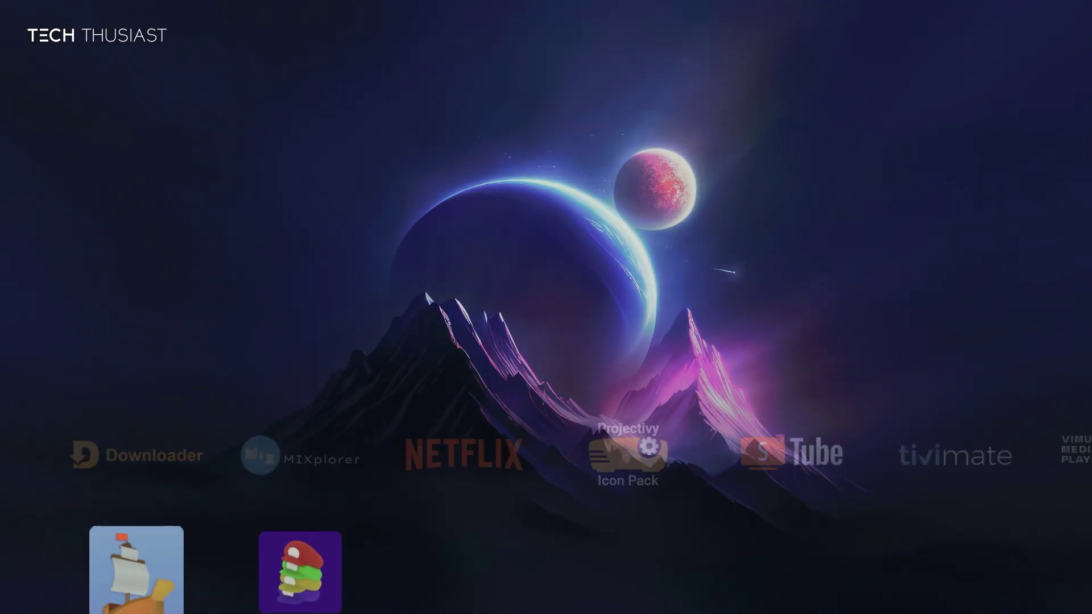
{"action": "key", "text": "Up"}
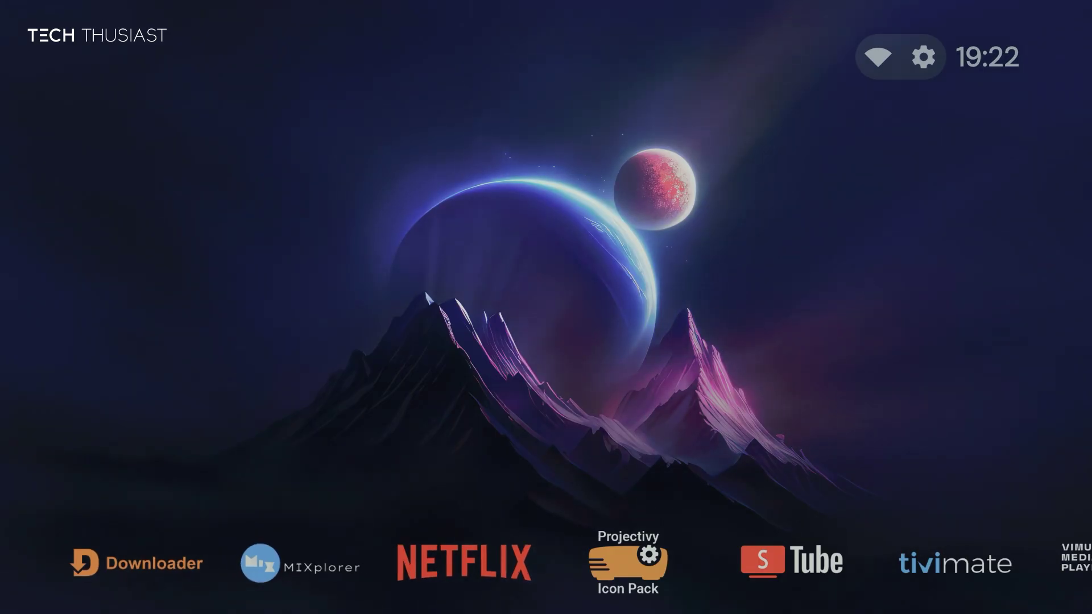
{"action": "key", "text": "Return"}
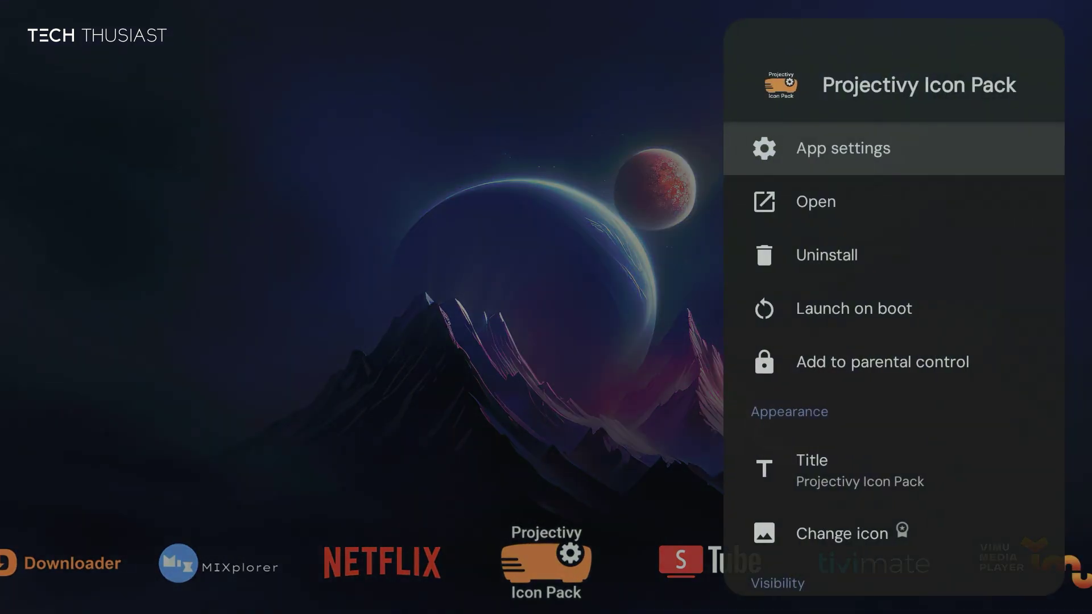
{"action": "key", "text": "Down"}
{"action": "key", "text": "Down"}
{"action": "key", "text": "Down"}
{"action": "key", "text": "Down"}
{"action": "key", "text": "Down"}
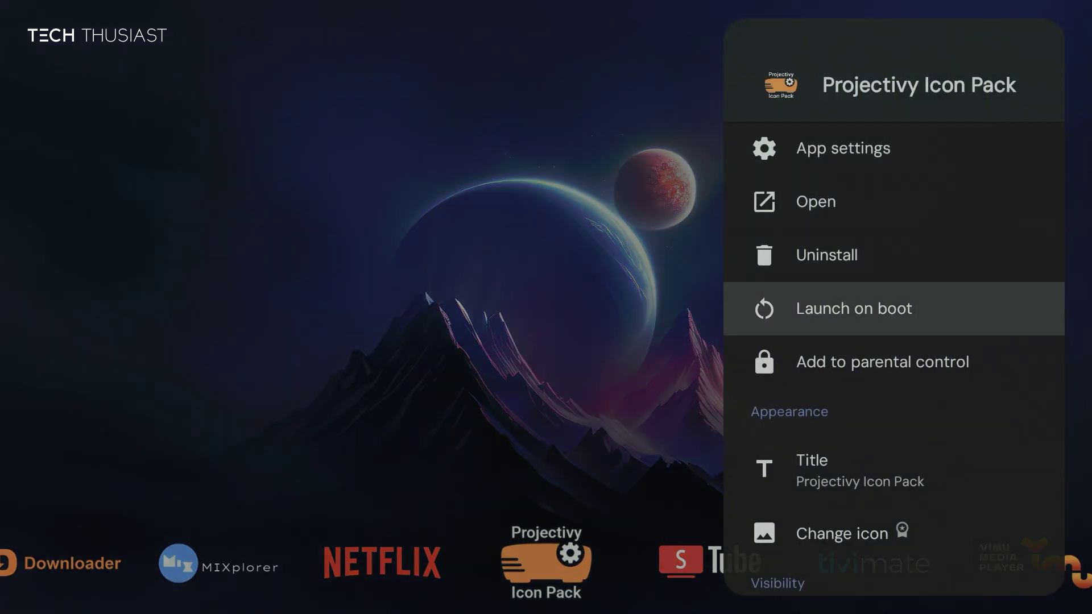
{"action": "key", "text": "Down"}
{"action": "key", "text": "Down"}
{"action": "key", "text": "Down"}
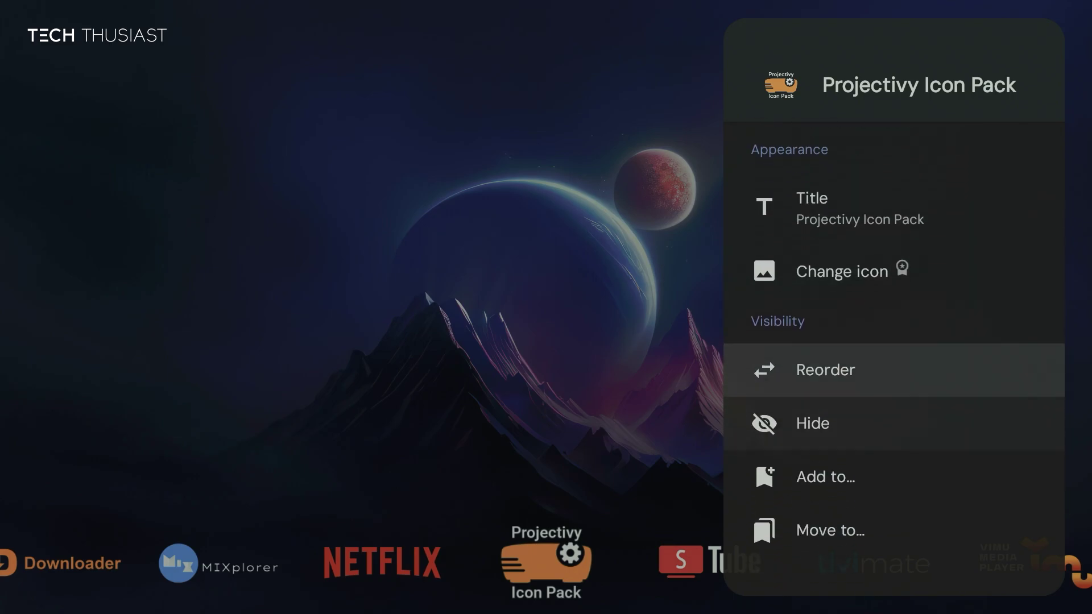
{"action": "key", "text": "Return"}
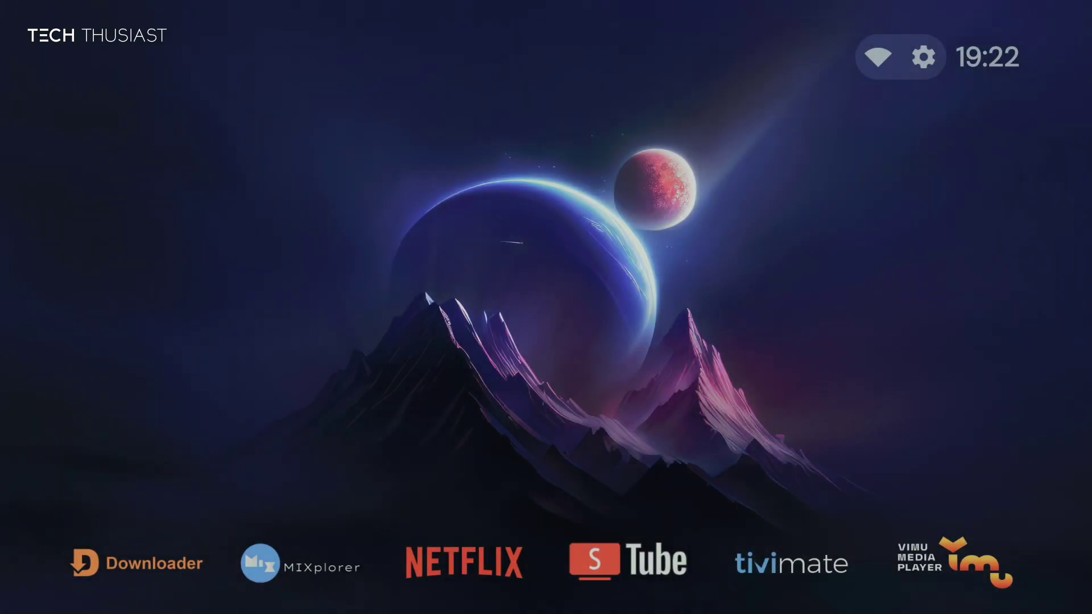
{"action": "key", "text": "Right"}
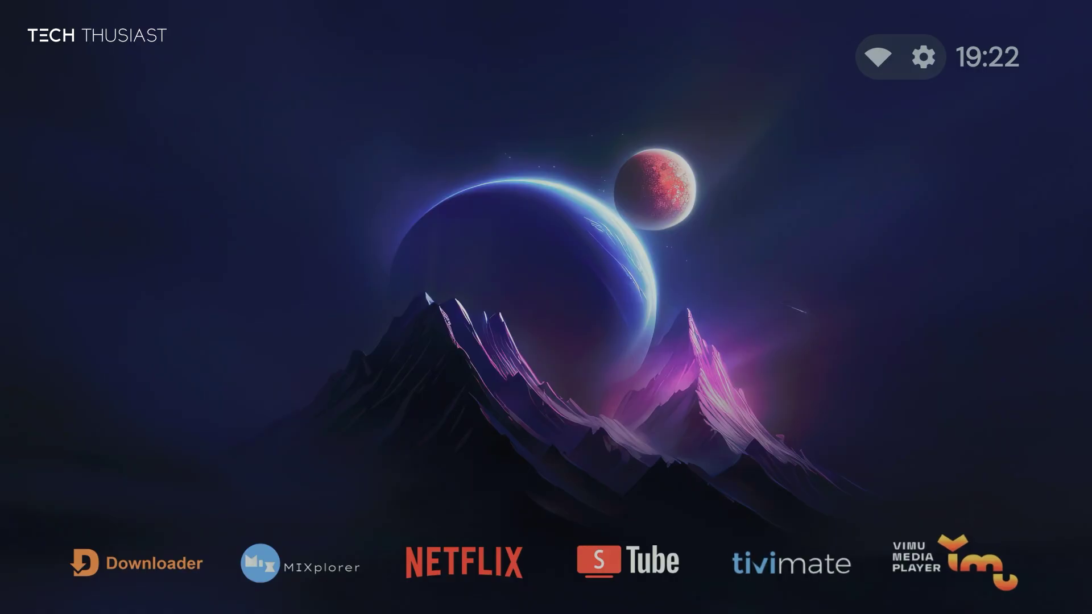
{"action": "key", "text": "Left"}
{"action": "key", "text": "Left"}
{"action": "key", "text": "Left"}
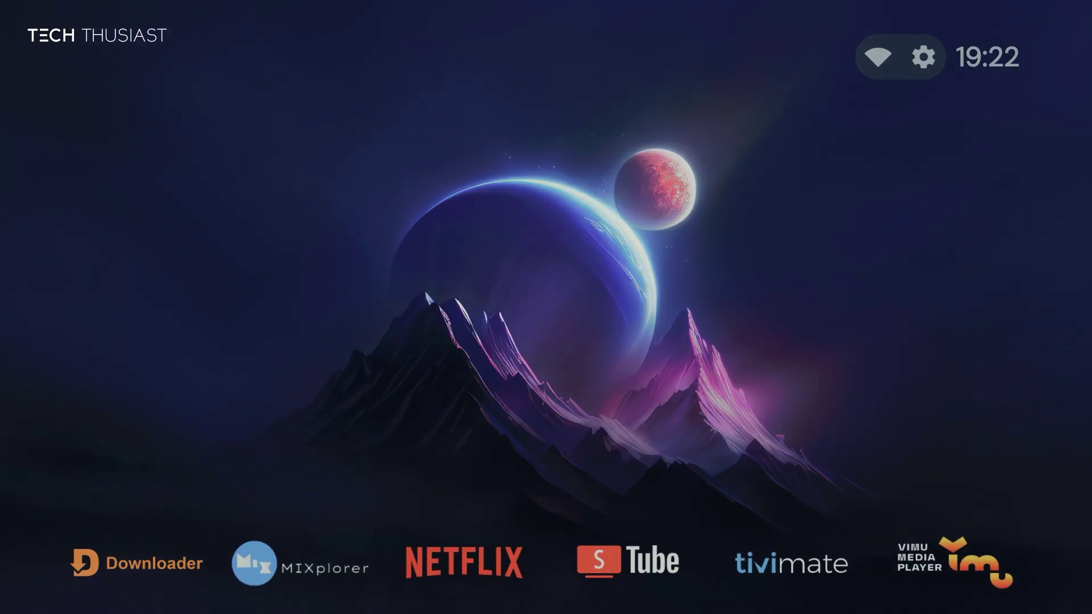
{"action": "key", "text": "Left"}
{"action": "key", "text": "Right"}
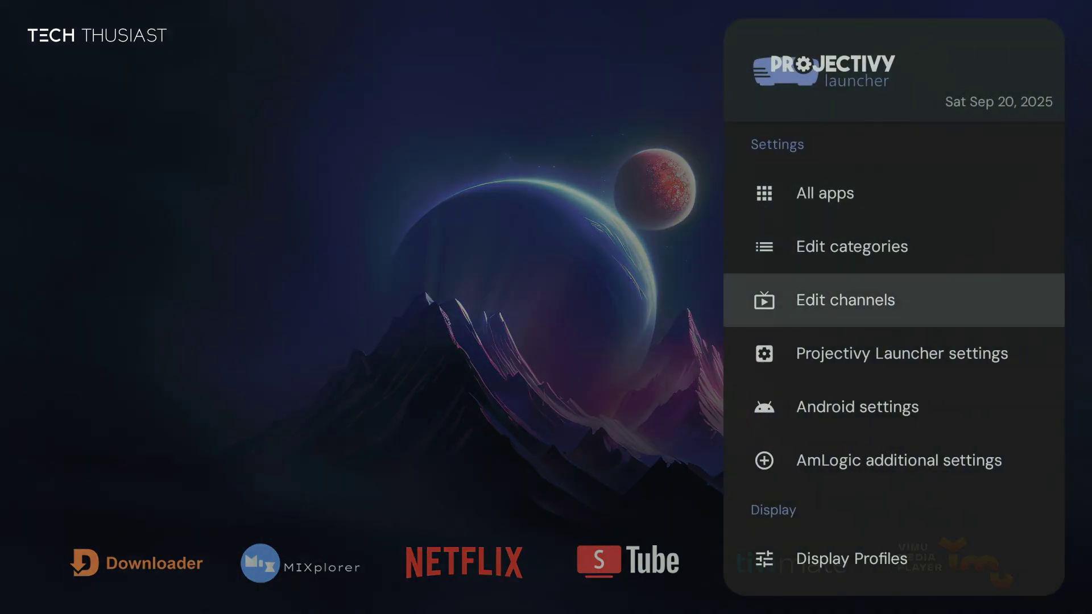
Step: Open the Cards appearance options in the Projectivy Launcher settings
{"action": "key", "text": "Down"}
{"action": "key", "text": "Return"}
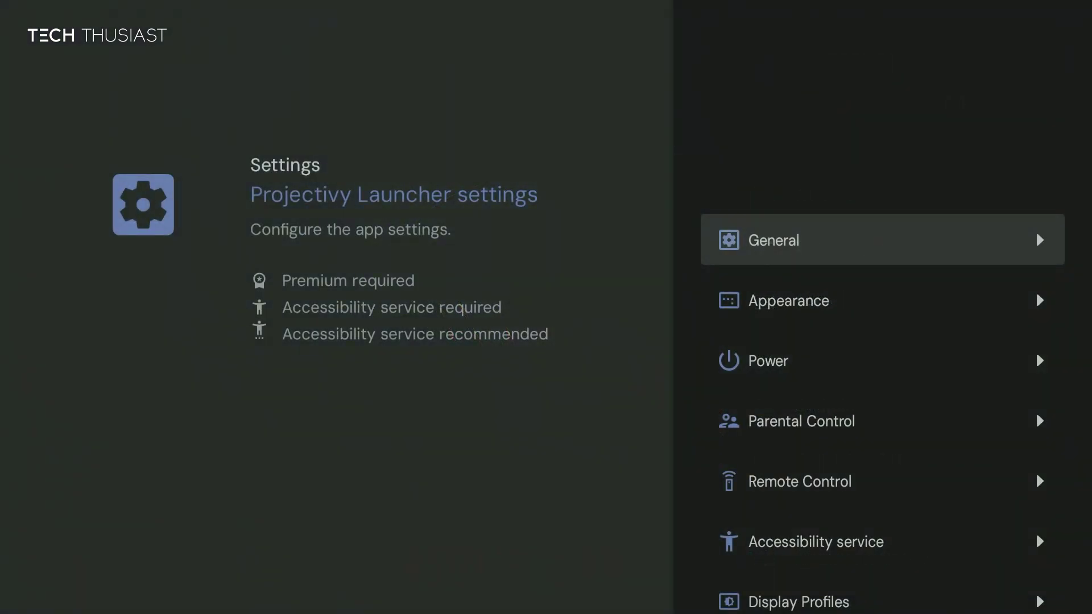
{"action": "key", "text": "Down"}
{"action": "key", "text": "Return"}
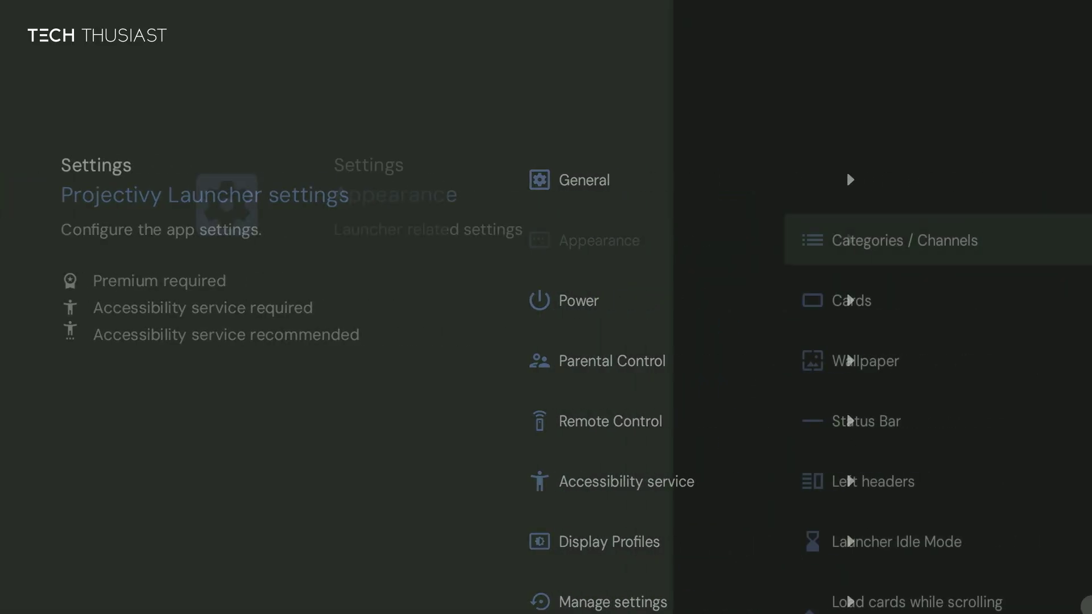
{"action": "key", "text": "Down"}
{"action": "key", "text": "Return"}
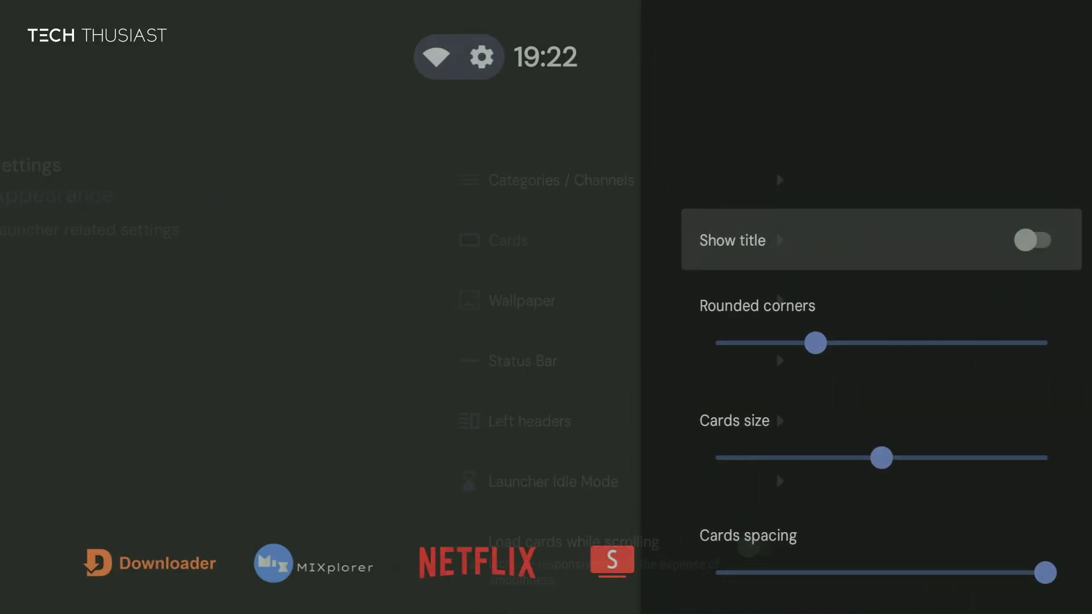
Step: Set the icon pack for the cards to None
{"action": "key", "text": "Down"}
{"action": "key", "text": "Down"}
{"action": "key", "text": "Down"}
{"action": "key", "text": "Down"}
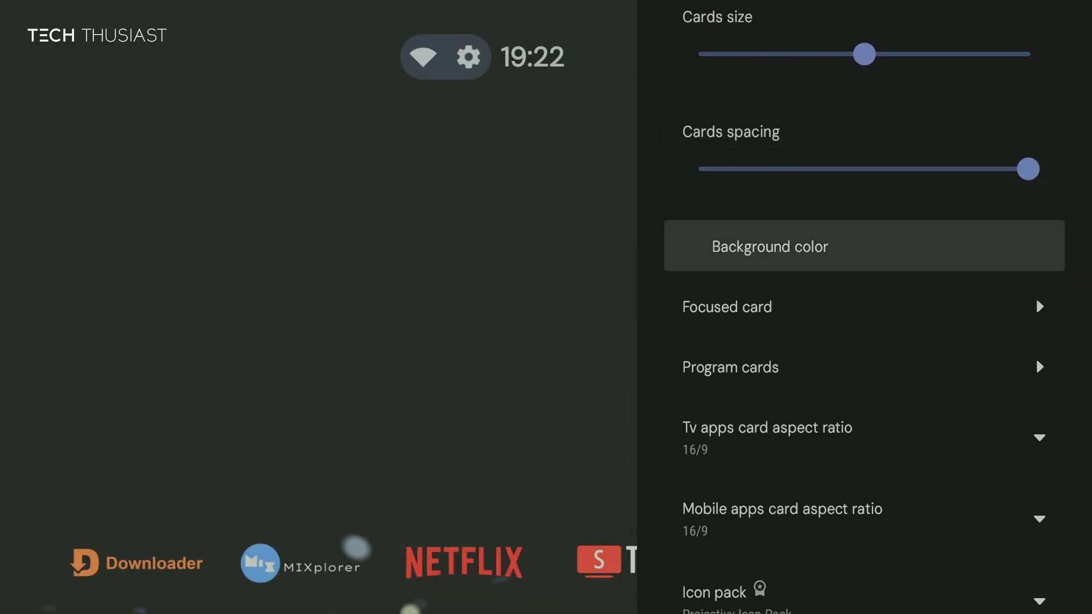
{"action": "key", "text": "Down"}
{"action": "key", "text": "Down"}
{"action": "key", "text": "Down"}
{"action": "key", "text": "Down"}
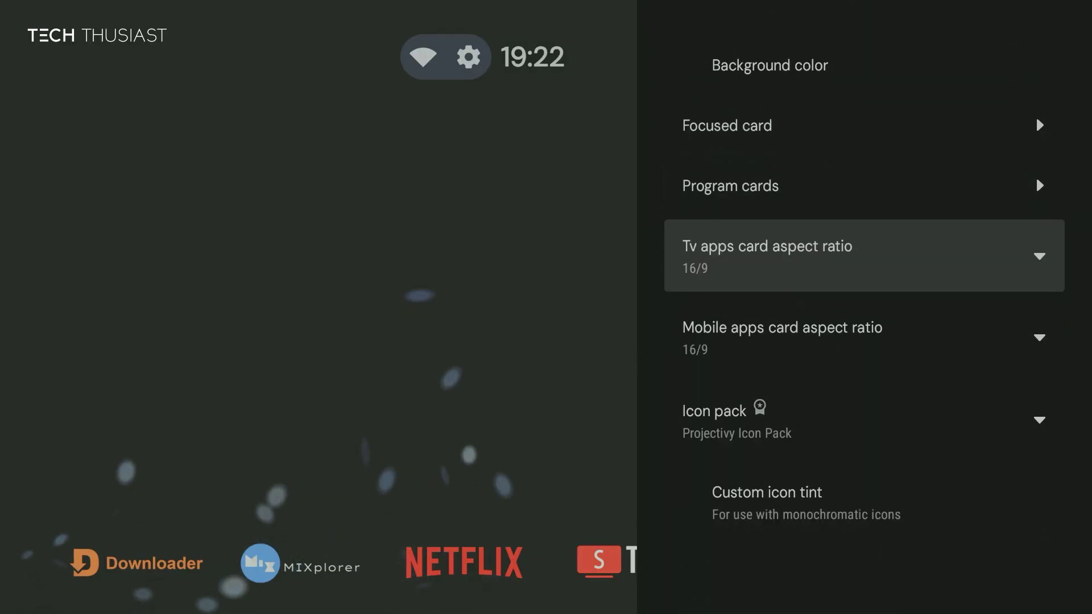
{"action": "key", "text": "Down"}
{"action": "key", "text": "Return"}
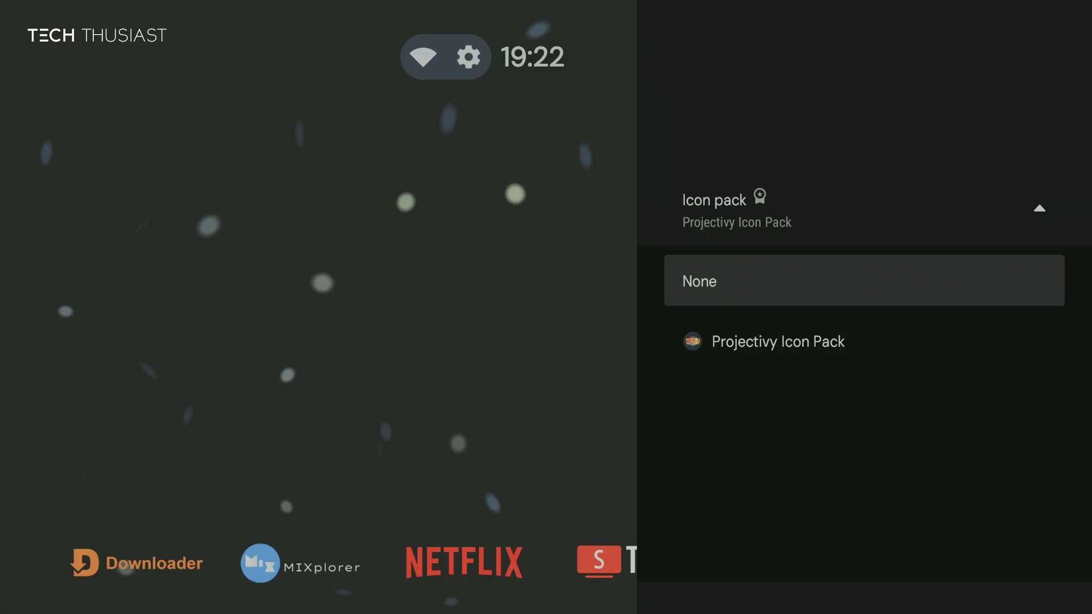
{"action": "key", "text": "Down"}
{"action": "key", "text": "Up"}
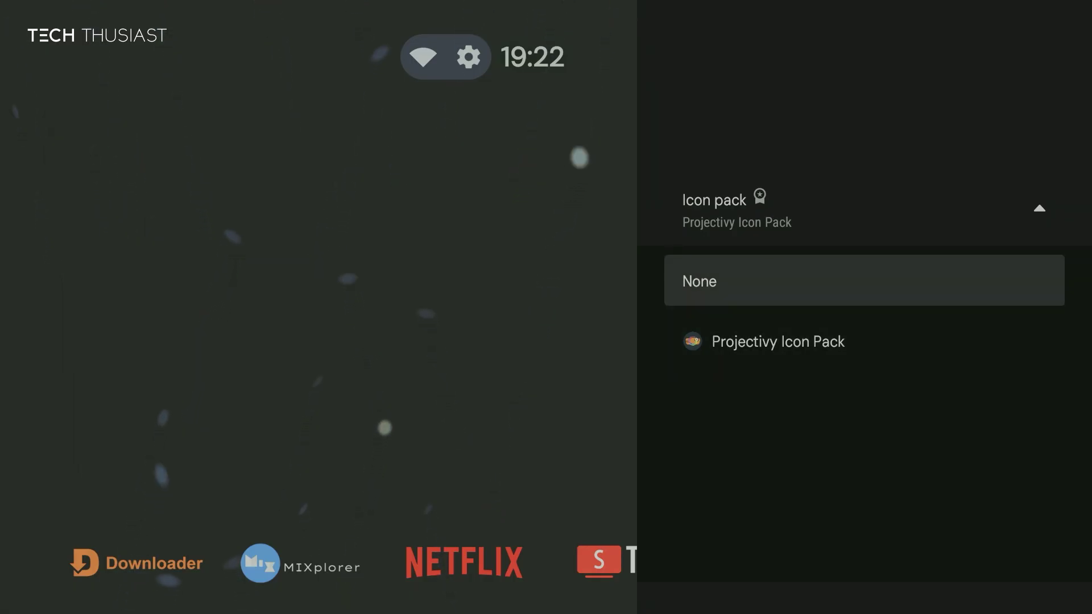
{"action": "key", "text": "Return"}
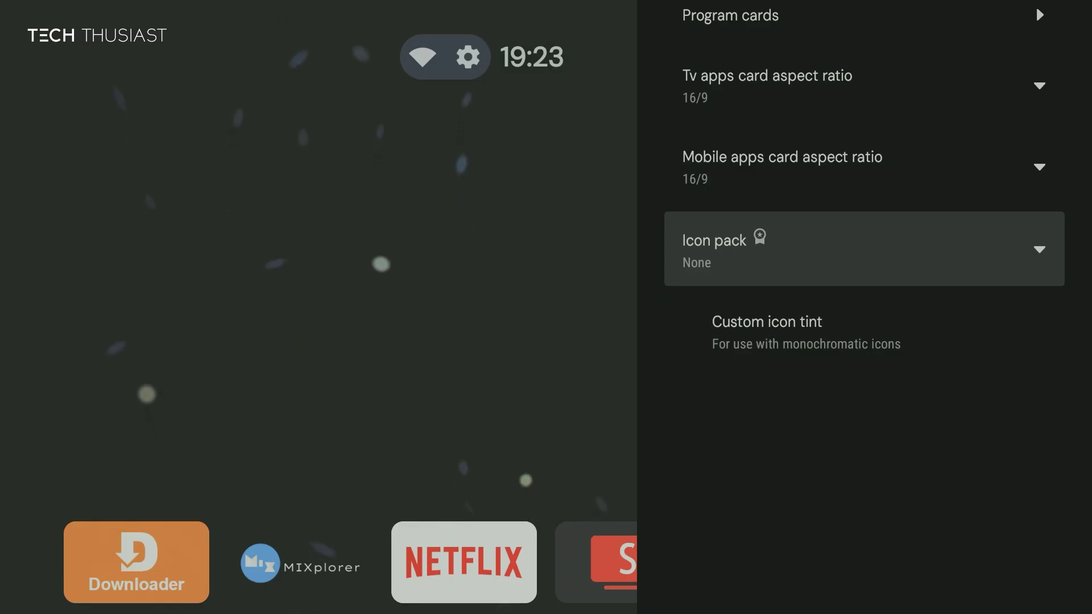
Step: Set the cards' icon pack to Projectivy Icon Pack and return to the home screen
{"action": "key", "text": "Return"}
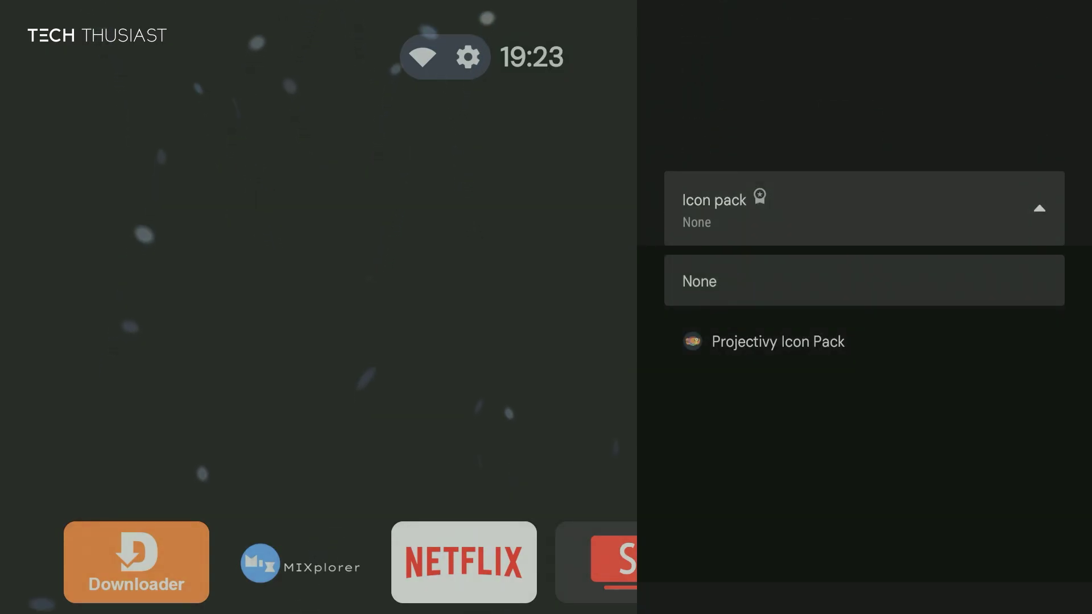
{"action": "key", "text": "Down"}
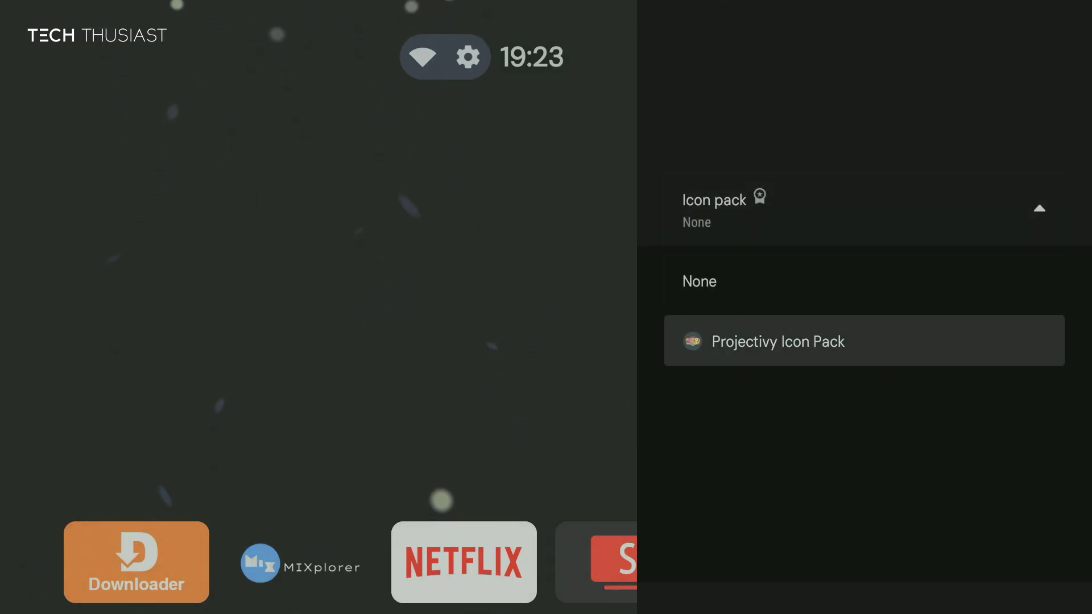
{"action": "key", "text": "Return"}
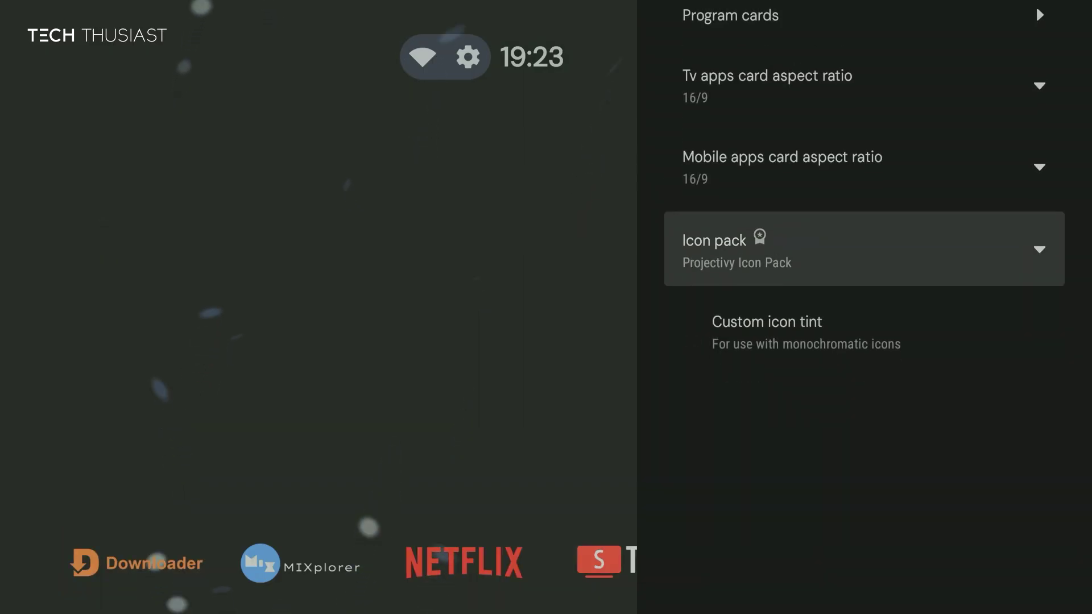
{"action": "key", "text": "Escape"}
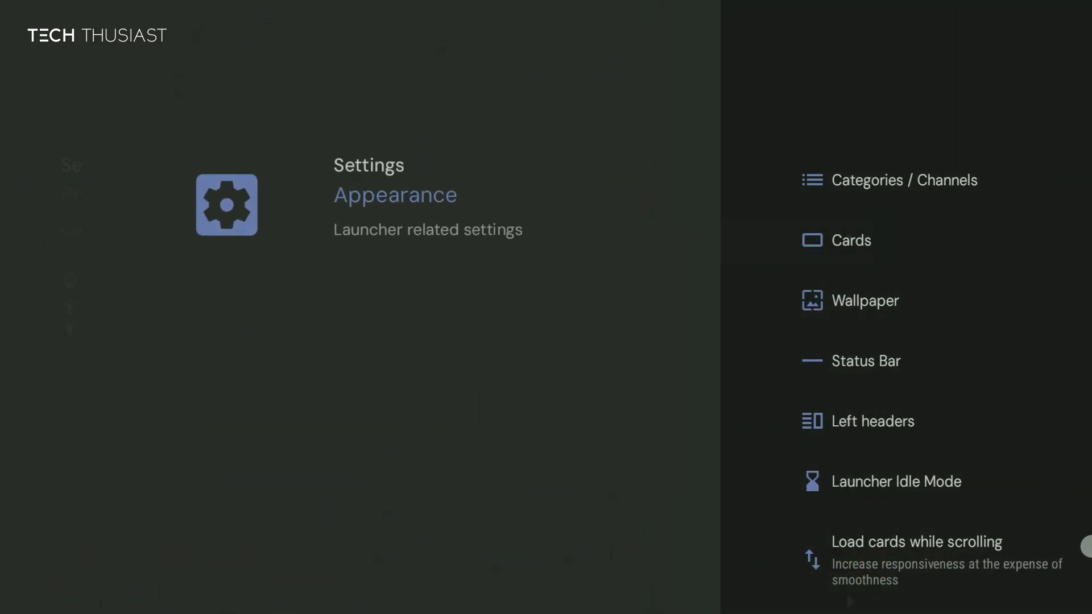
{"action": "key", "text": "Escape"}
{"action": "key", "text": "Escape"}
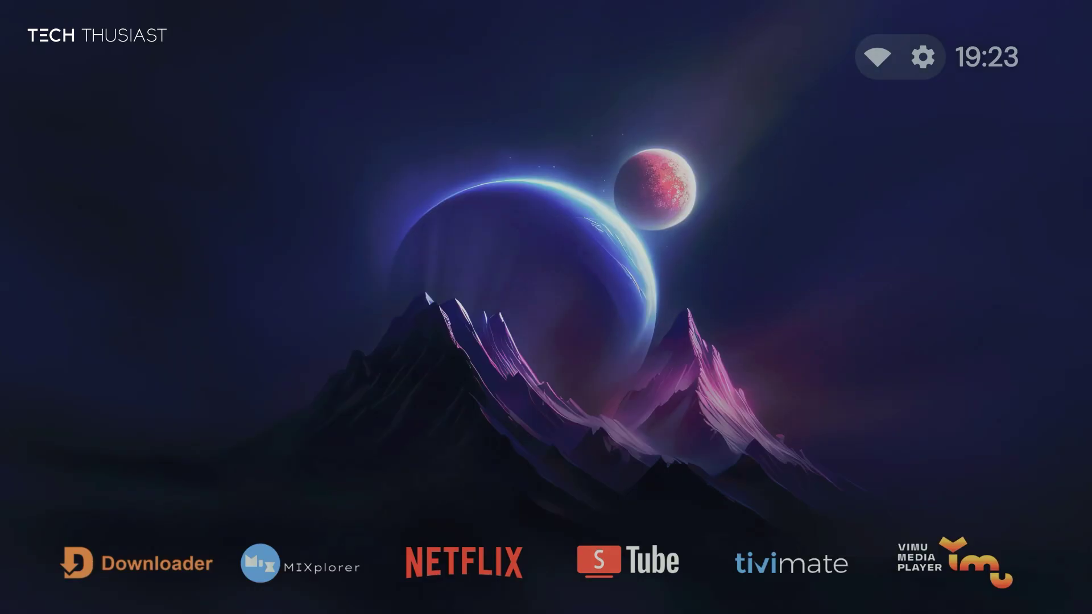